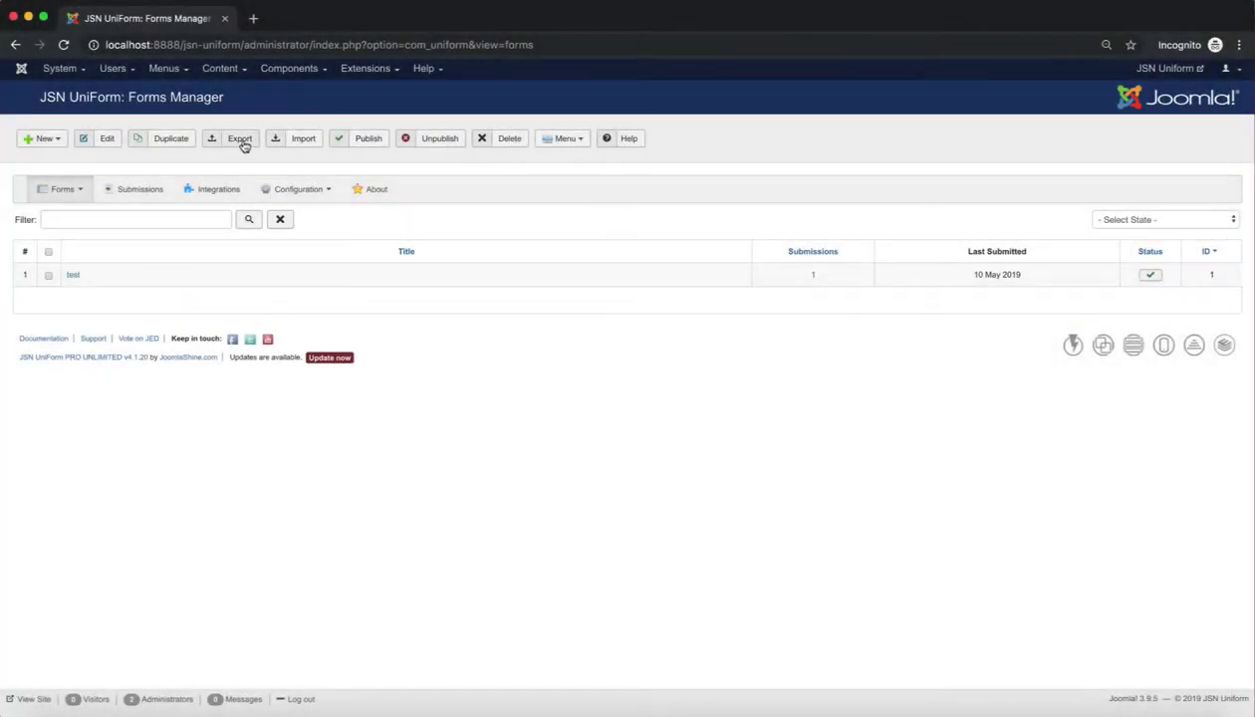
Highlight the Forms Manager page title for emphasis, then clear the highlight.
left_click_drag(227, 106, 35, 98)
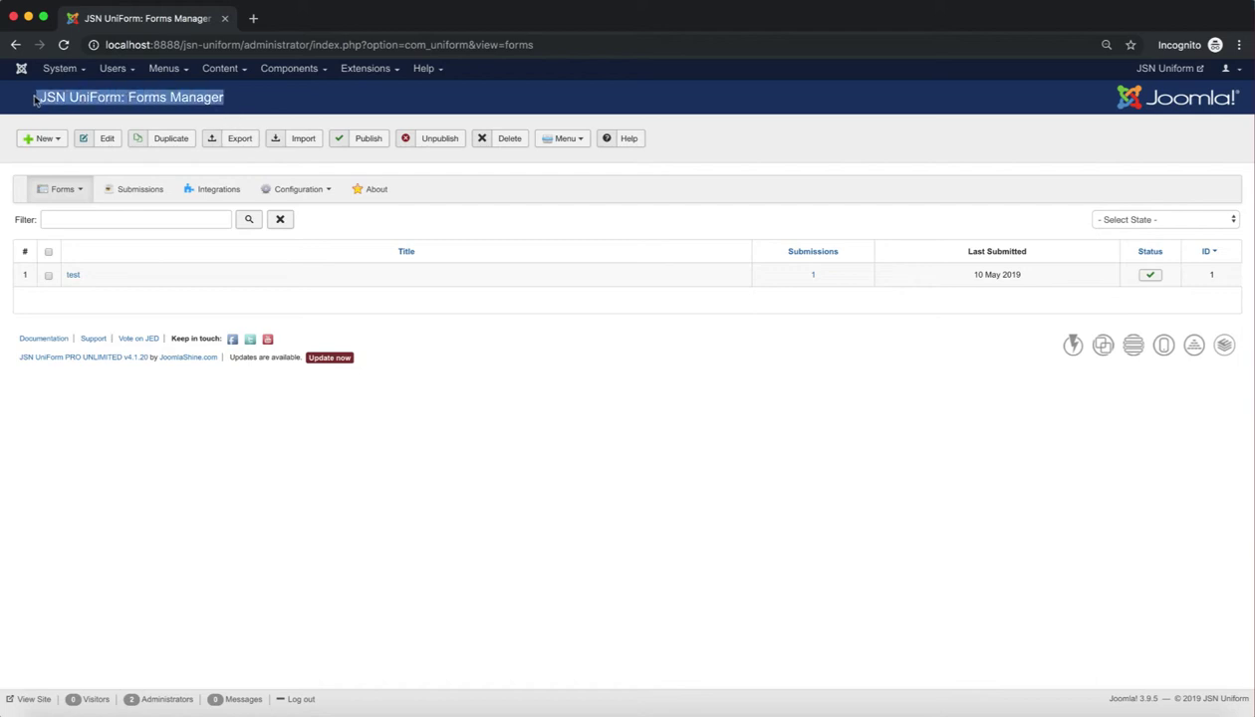
left_click(34, 98)
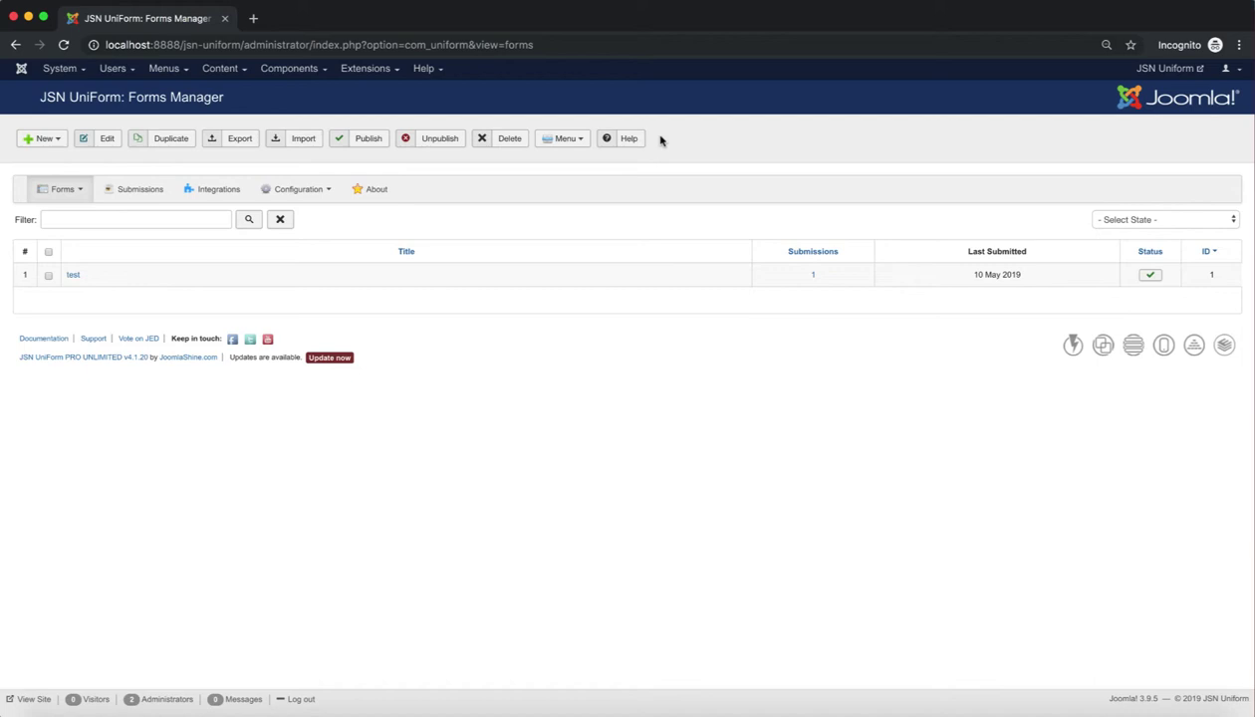
Show the new-form templates (Blank Form, Contact Us, Customer Feedback), then close the list.
left_click(62, 147)
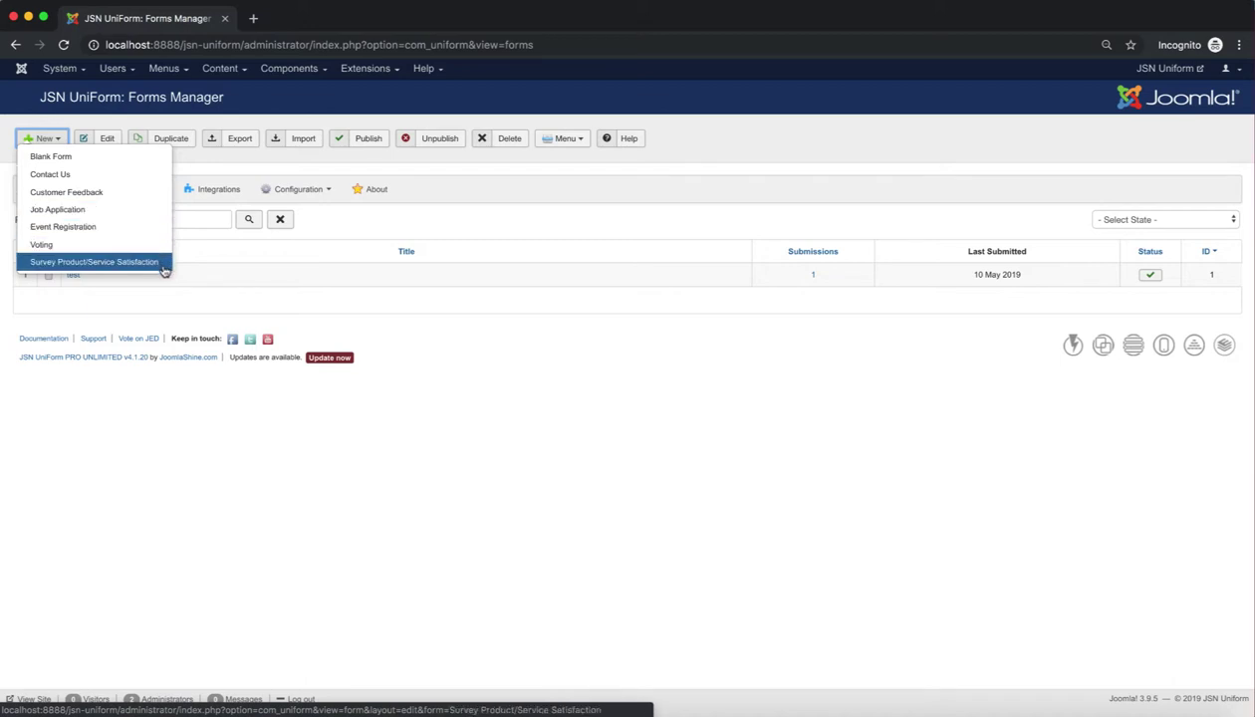
left_click(215, 174)
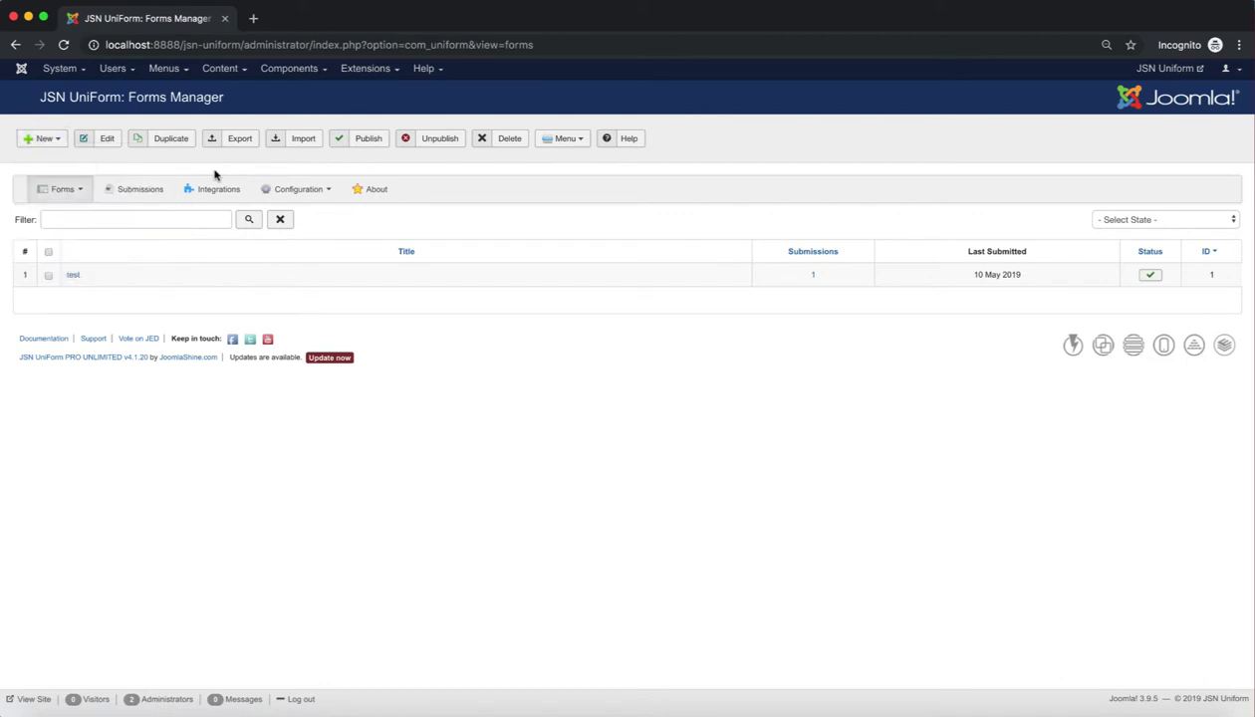
left_click(99, 145)
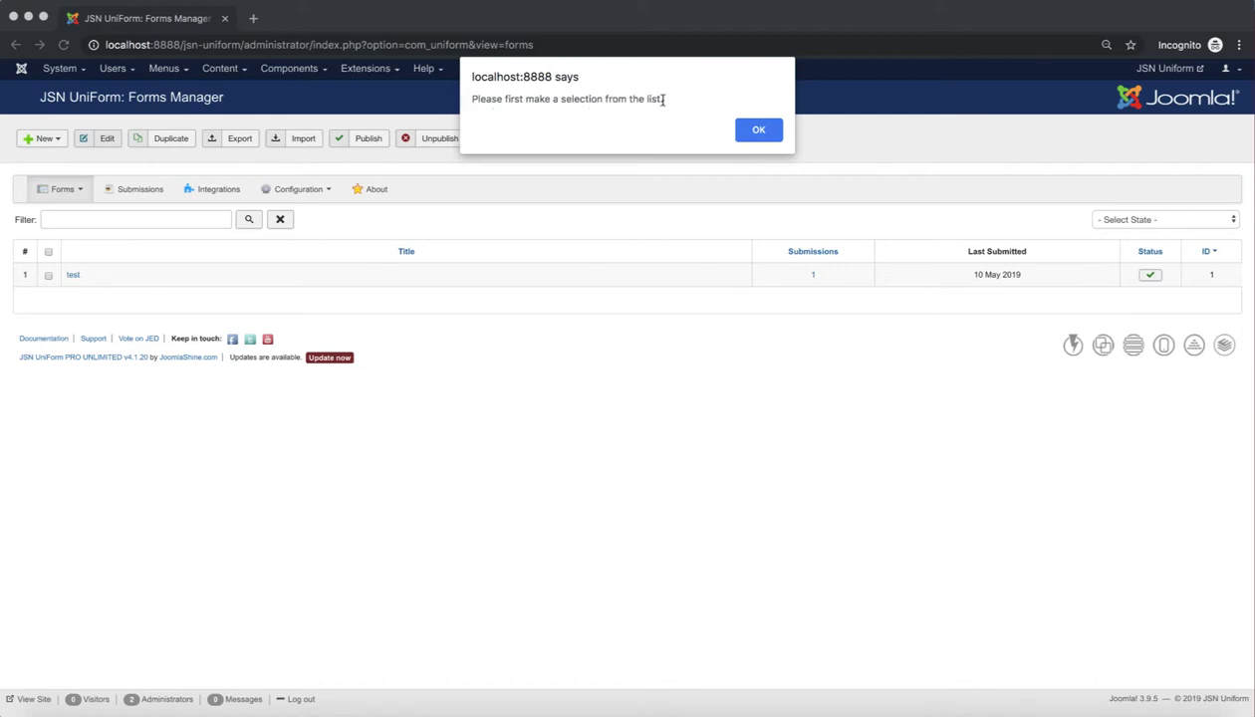
left_click(759, 131)
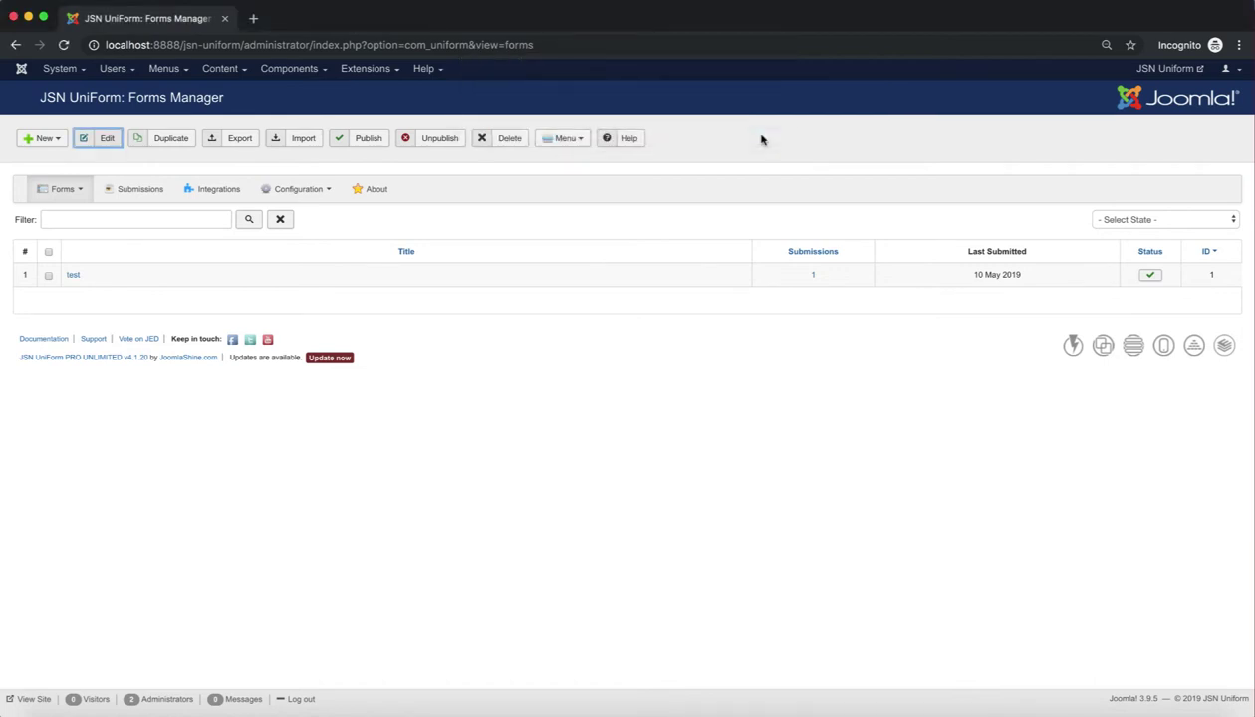
left_click(48, 276)
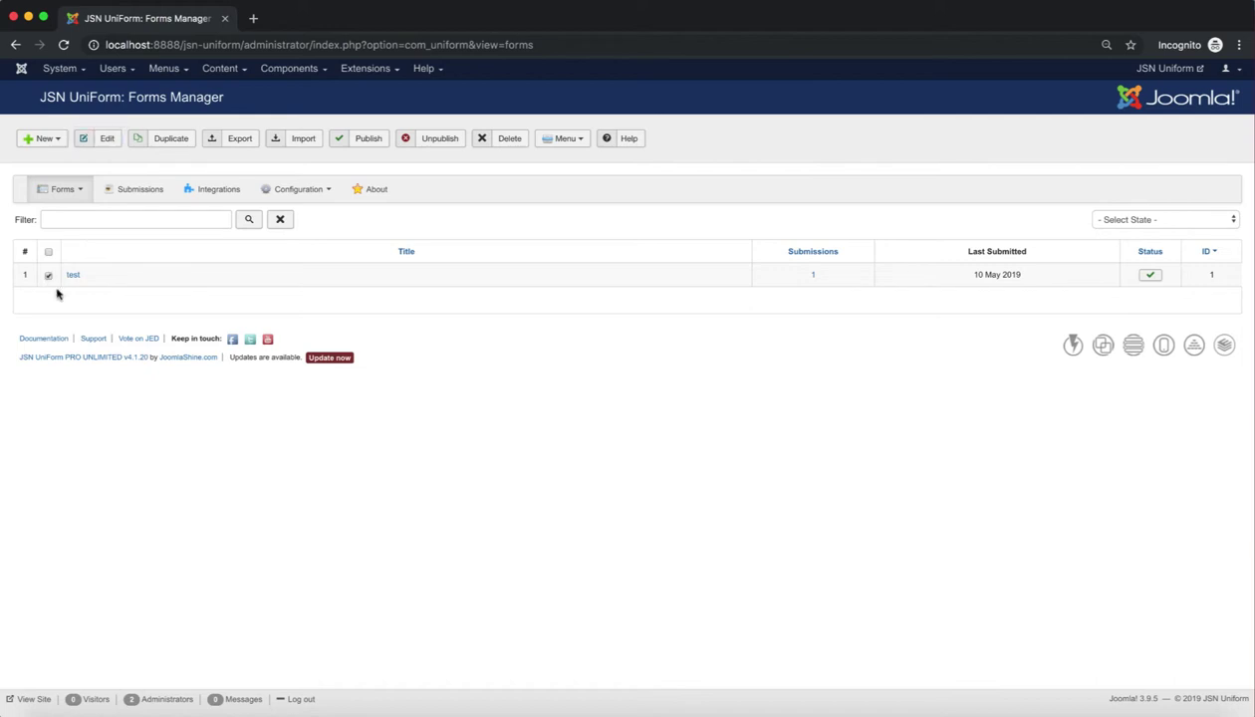
left_click(106, 147)
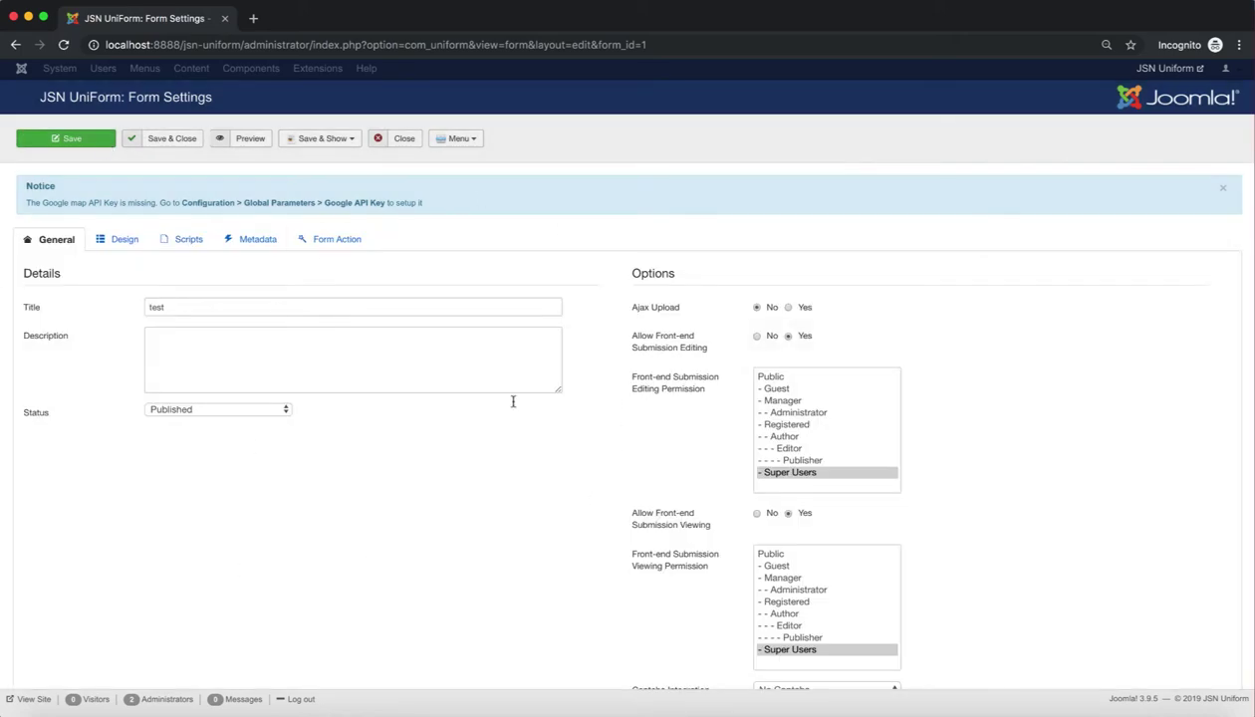
left_click(415, 142)
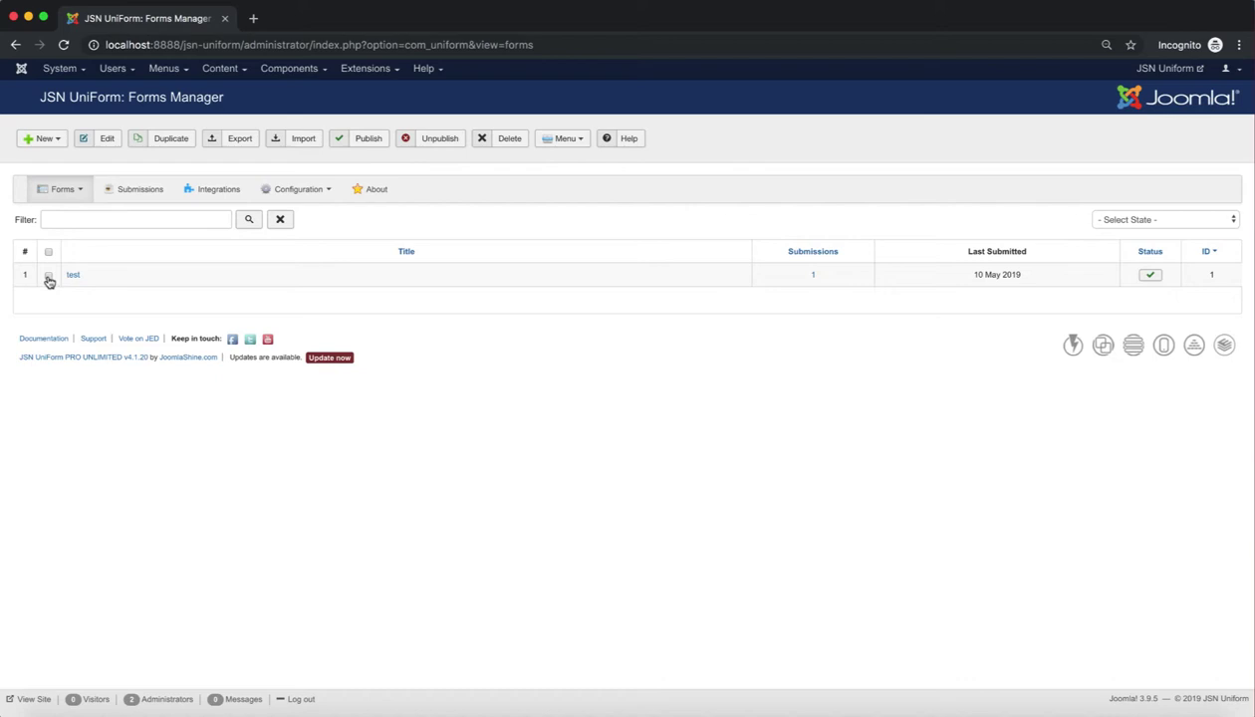
Duplicate the test form as 'test (2)' and dismiss the success message.
left_click(48, 276)
left_click(176, 140)
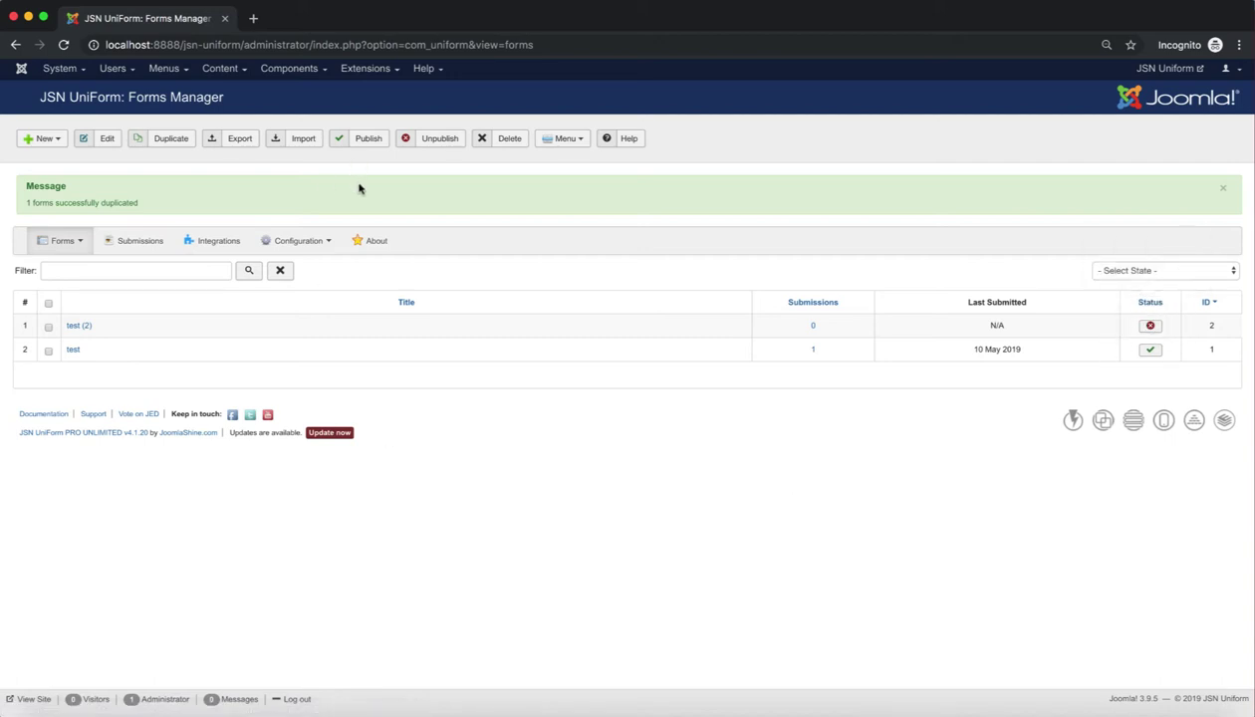
left_click(1223, 188)
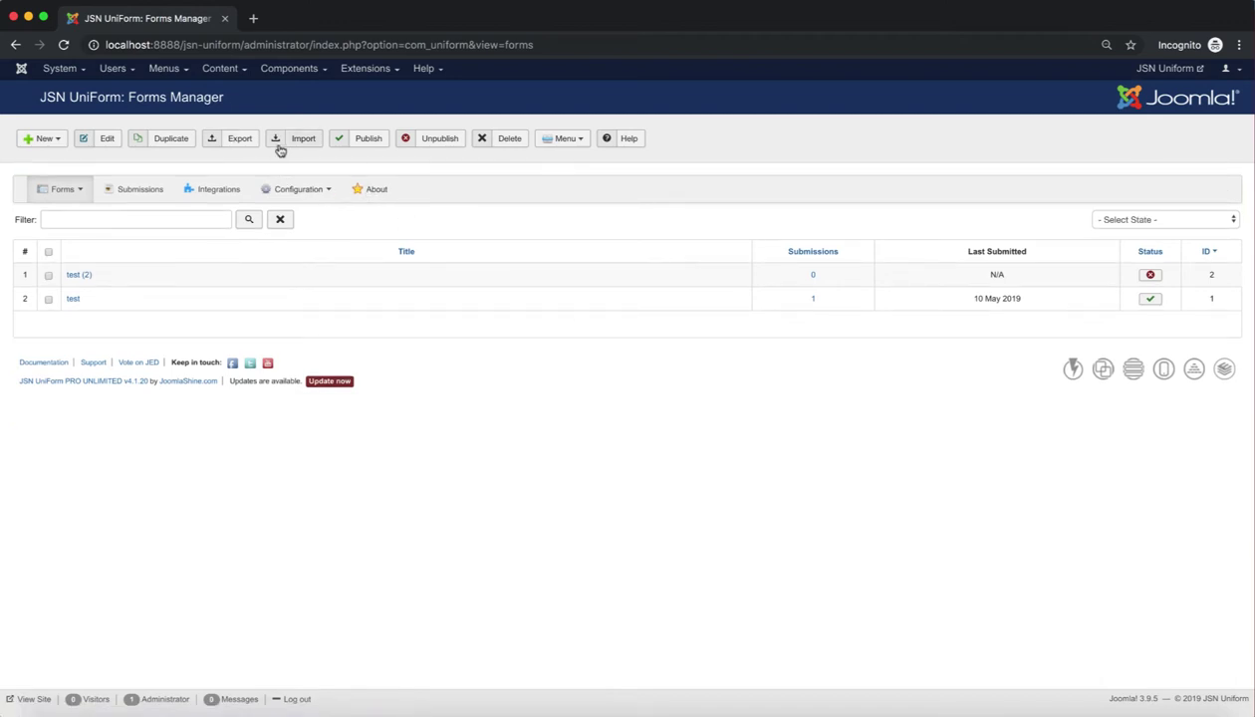
Export the test form to a .json file dated 2019-05-14.
left_click(49, 300)
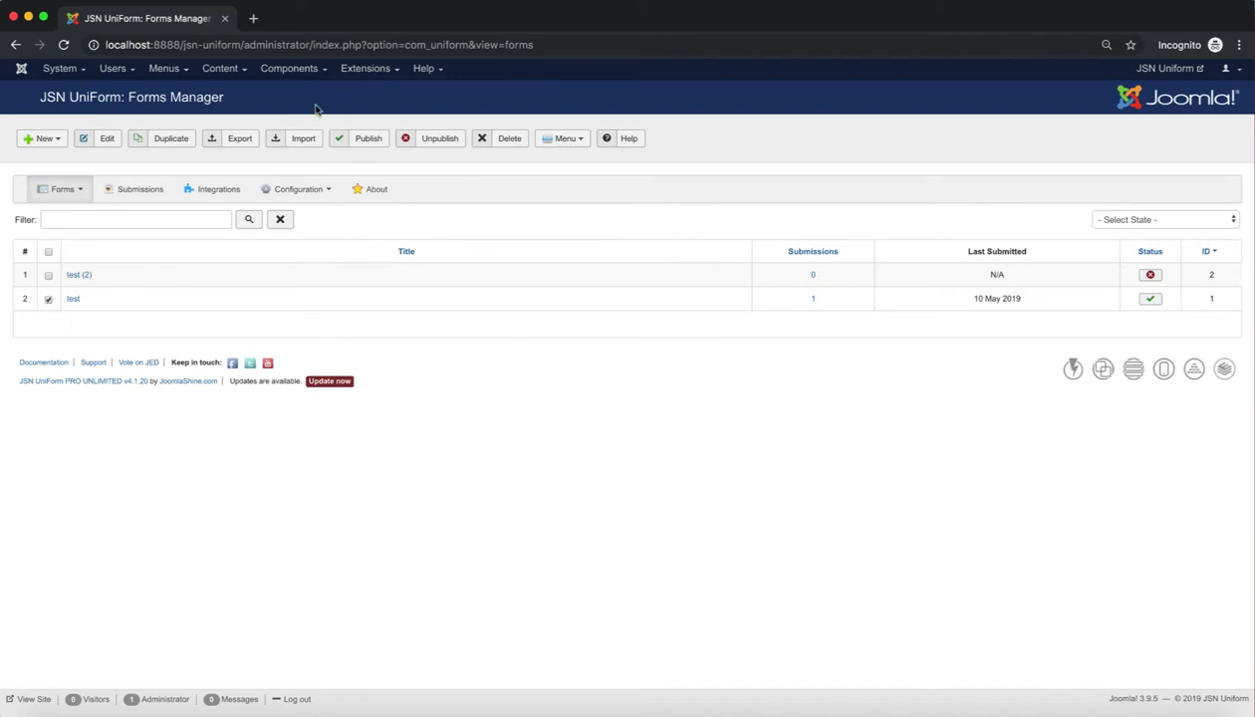
left_click(242, 140)
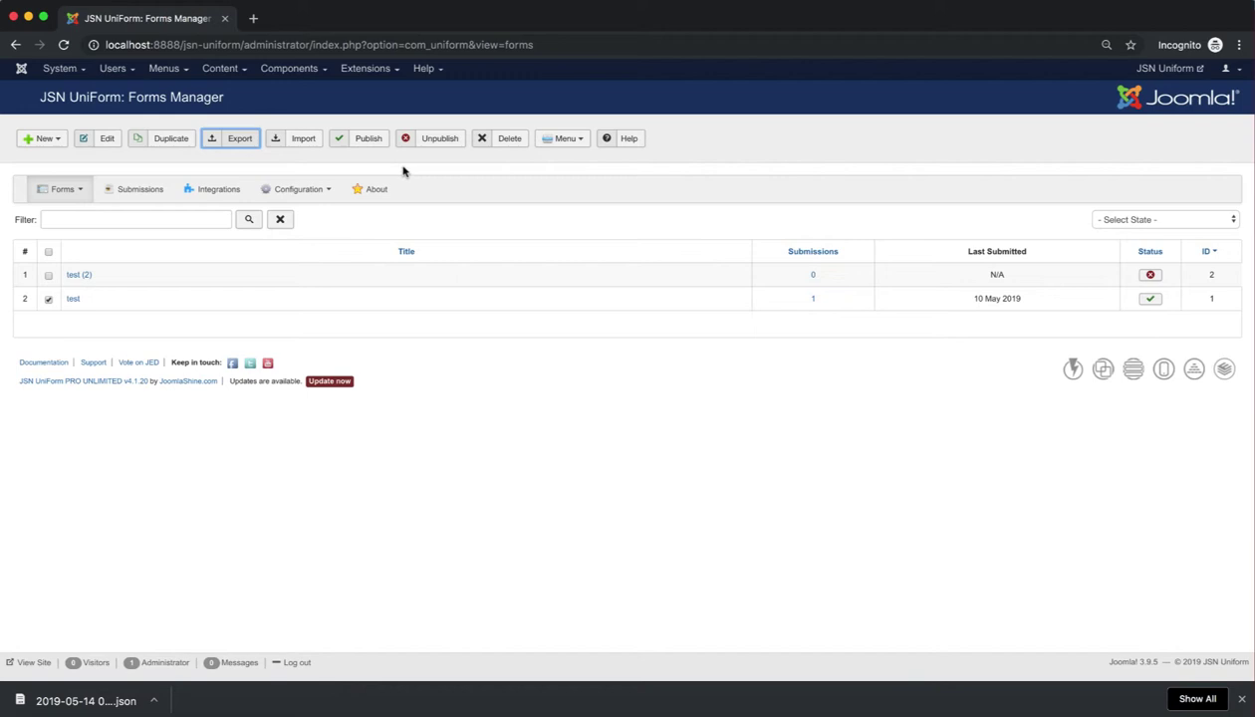
Import the exported test .json file, adding a third published form 'test' with ID 3.
left_click(296, 147)
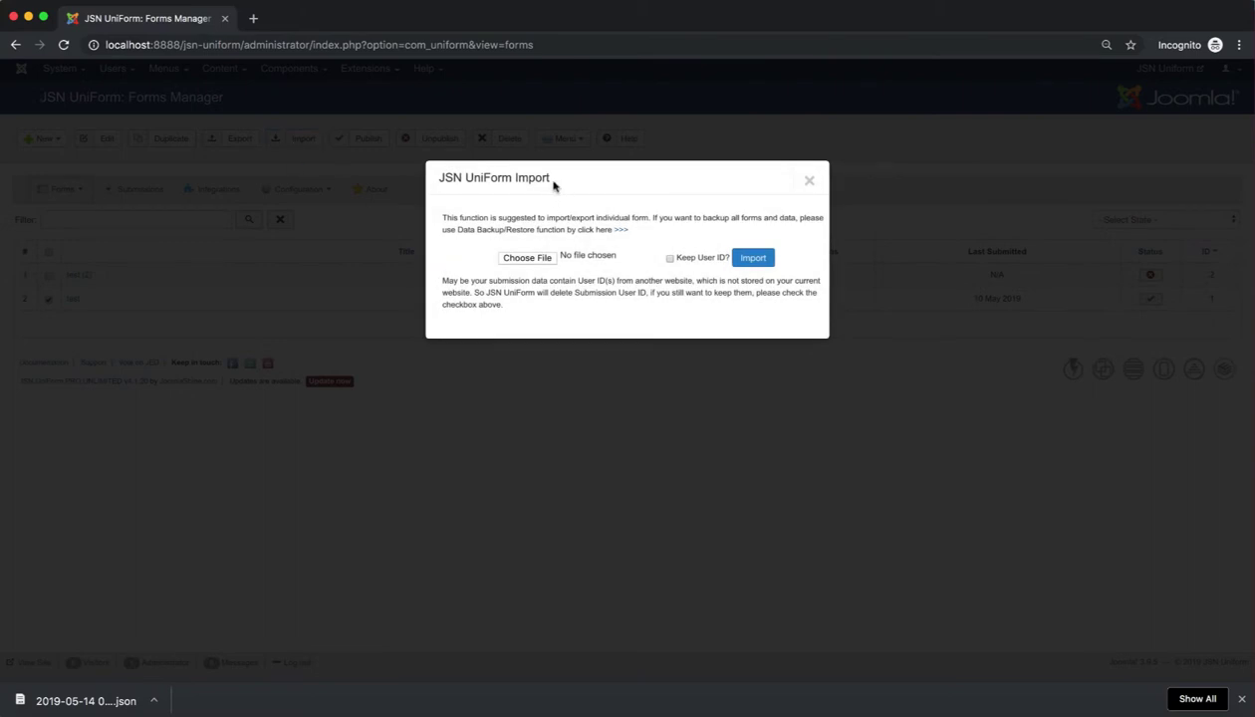
left_click_drag(554, 187, 438, 175)
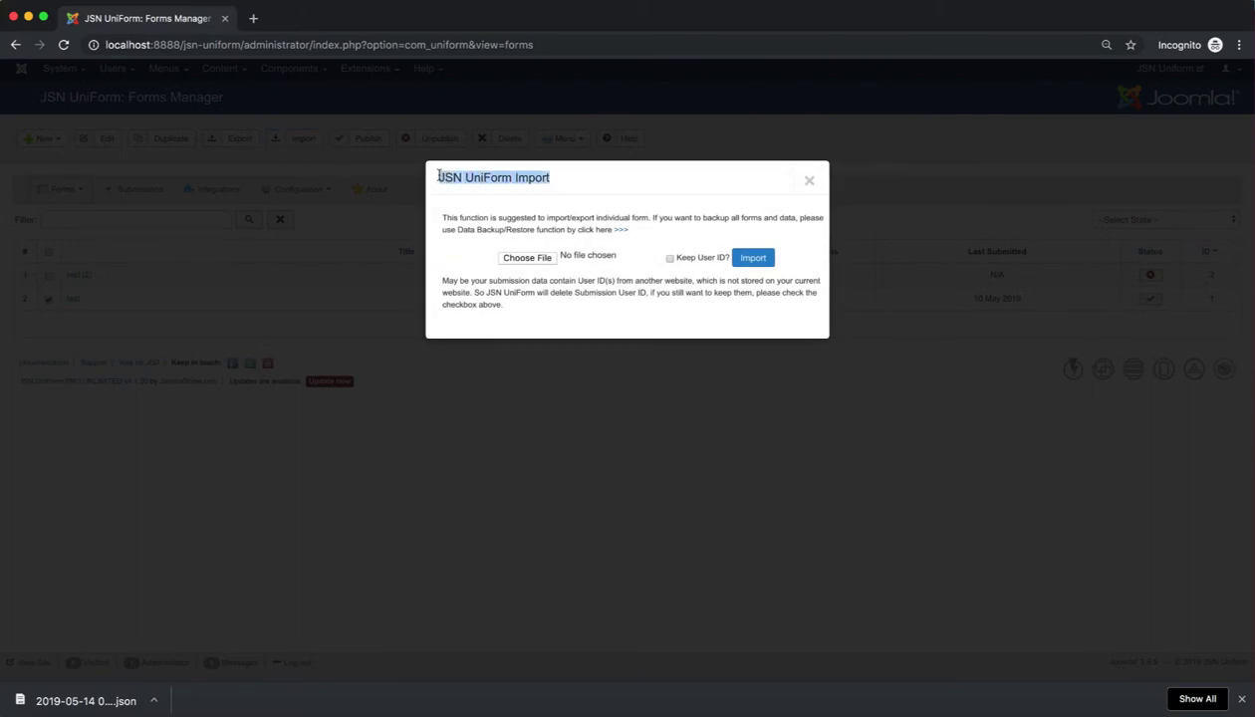
left_click(562, 179)
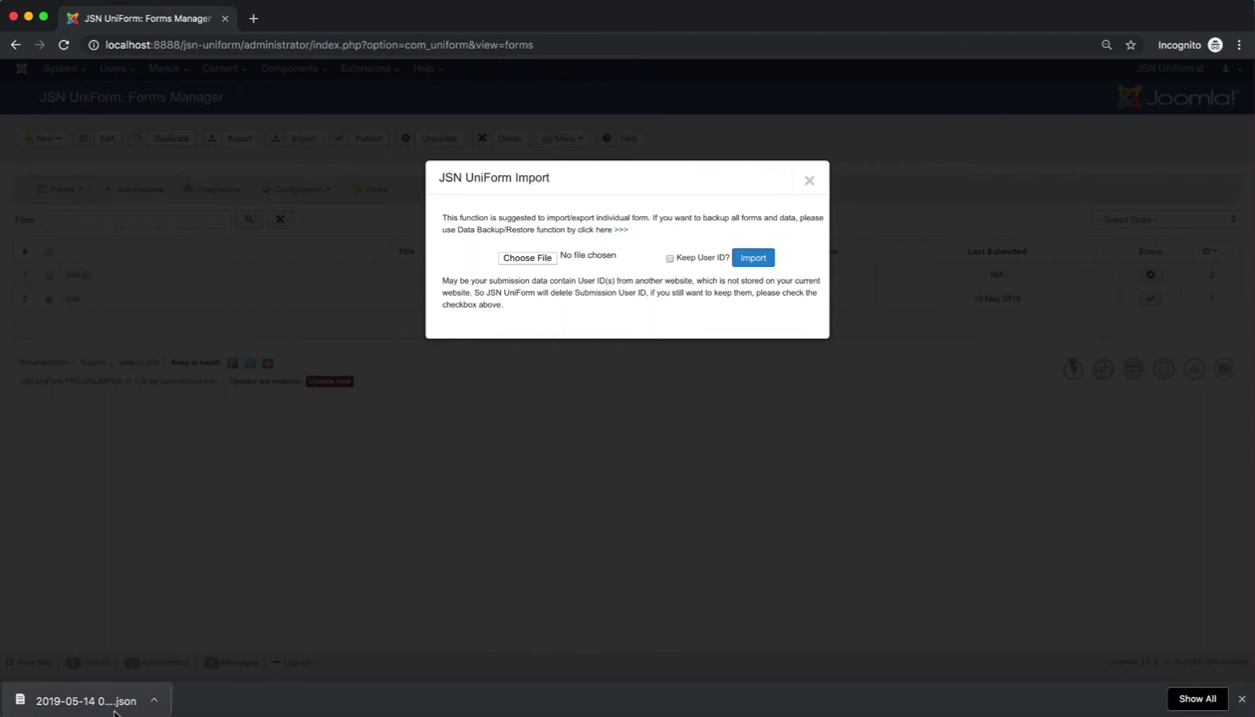
left_click_drag(94, 697, 530, 262)
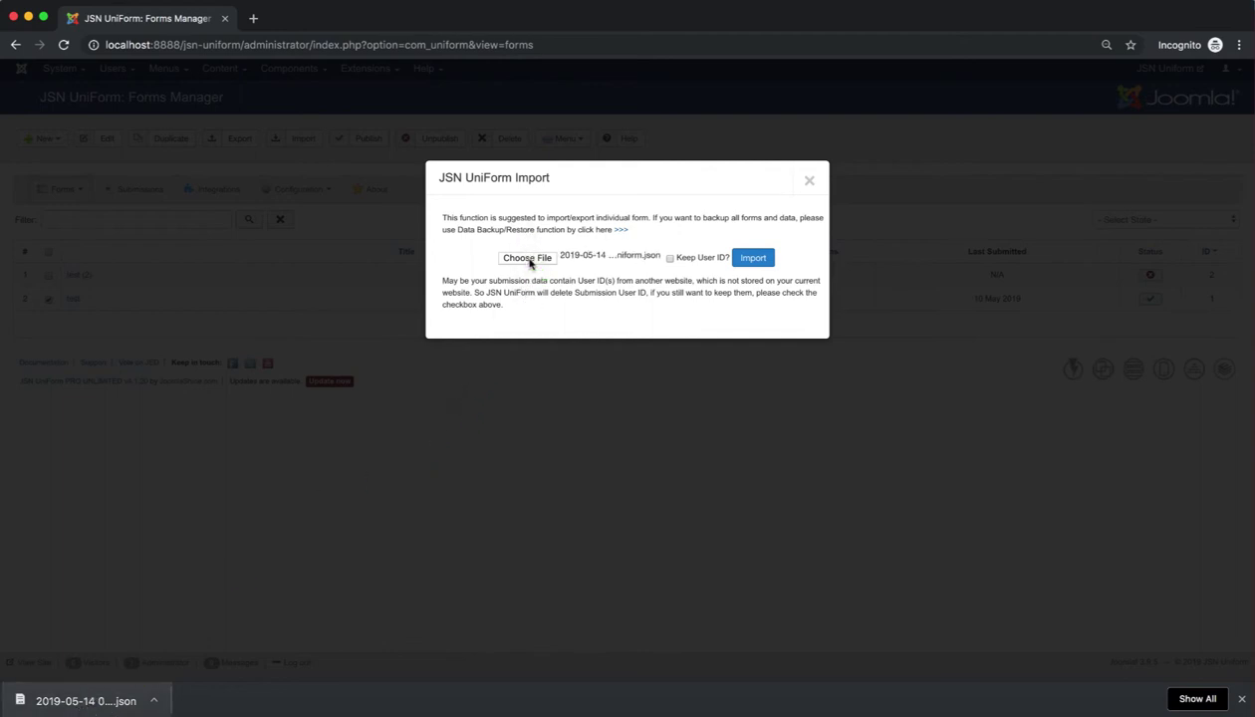
left_click(754, 260)
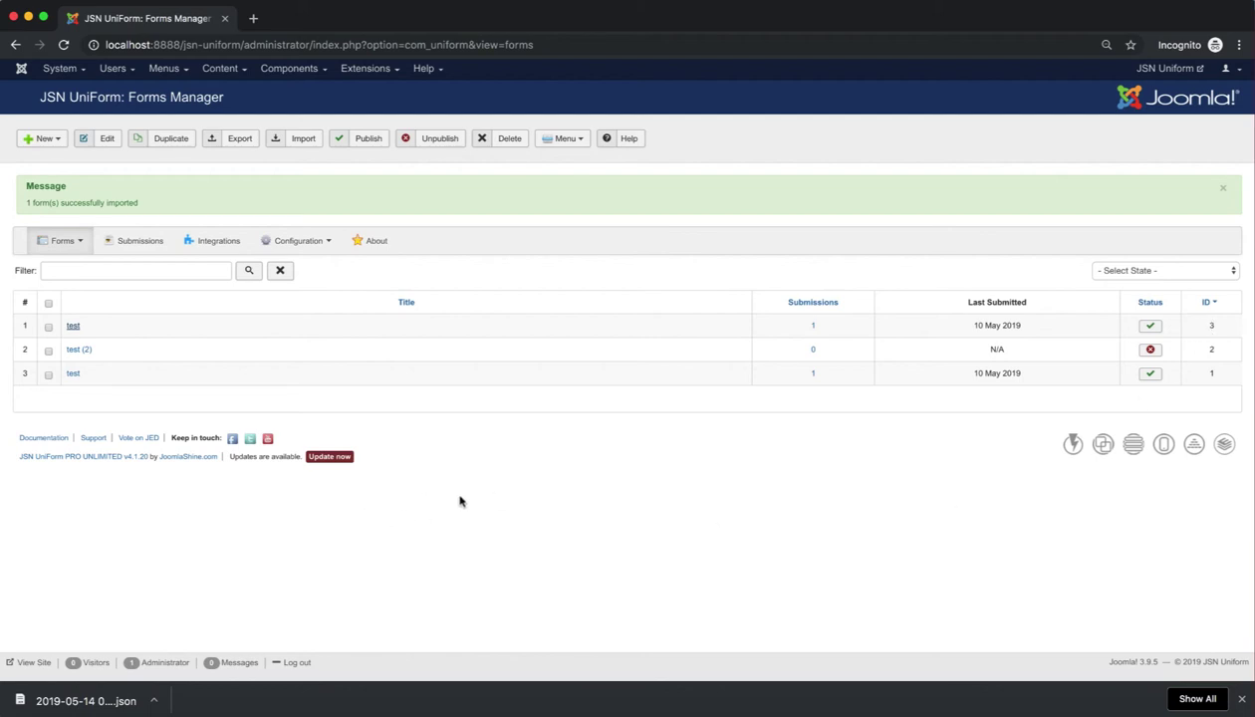
Publish the test (2) form after dismissing the no-selection warning.
left_click(363, 140)
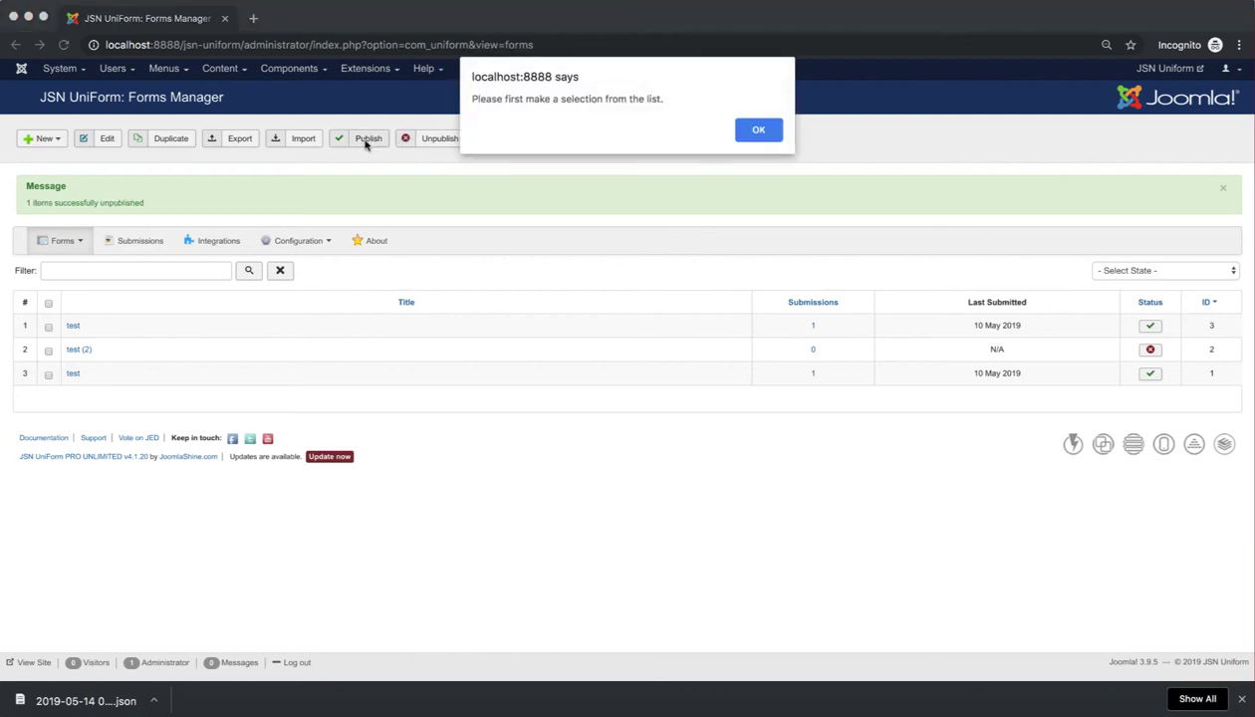
left_click(756, 129)
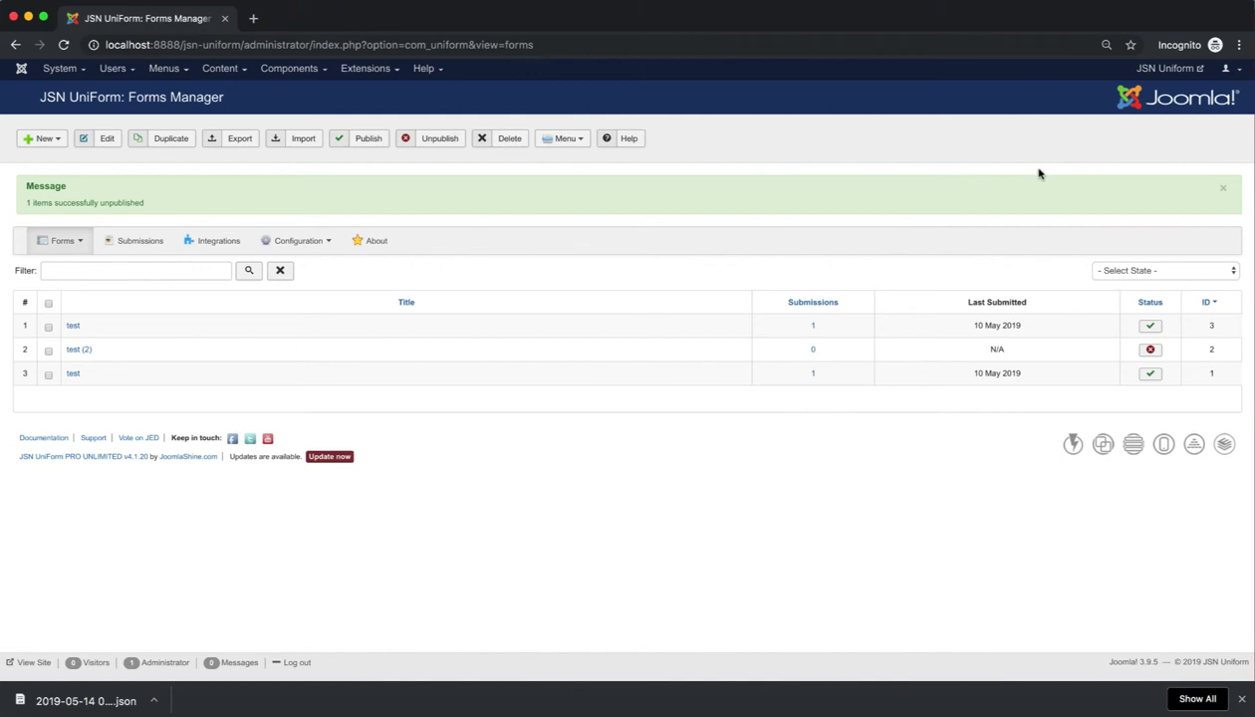
left_click(1225, 192)
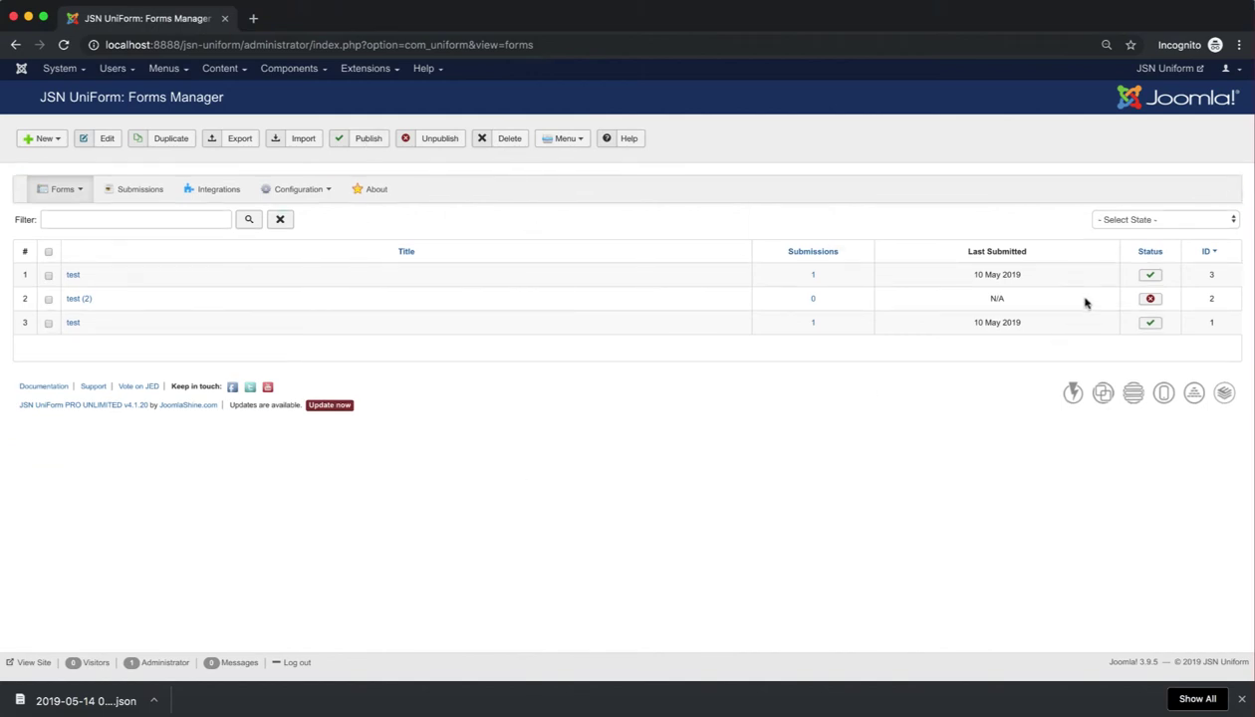
left_click(48, 302)
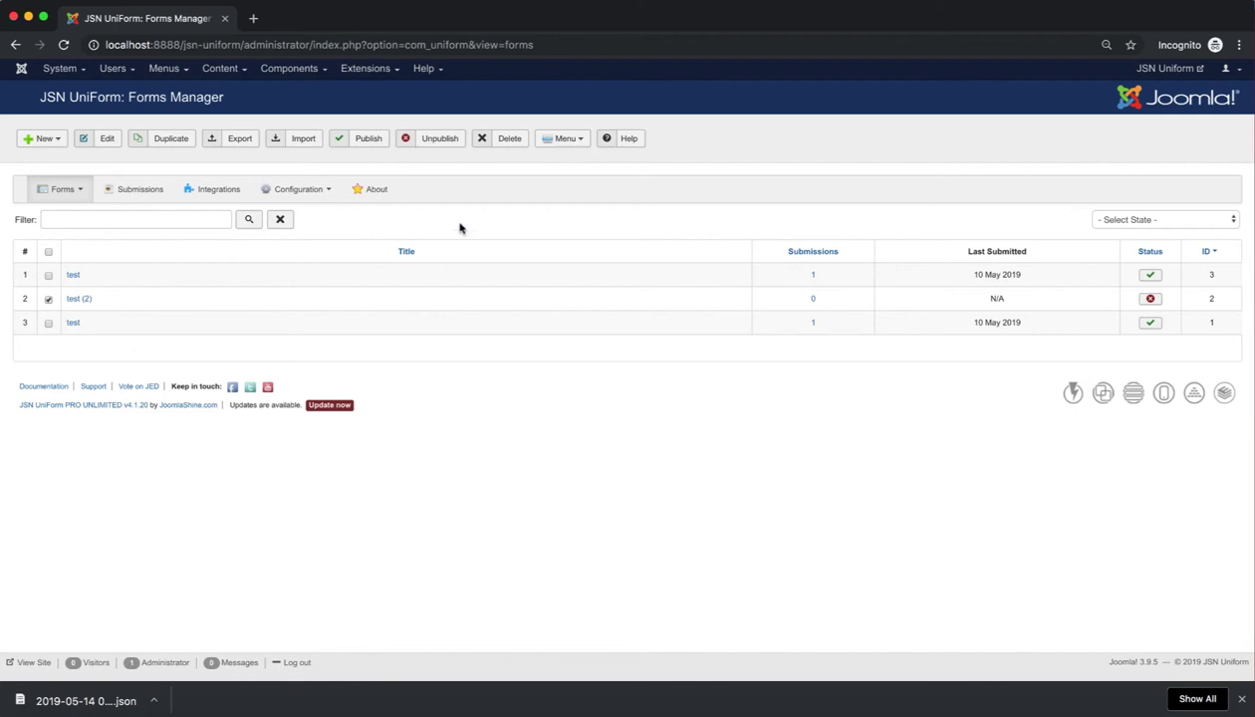
left_click(369, 141)
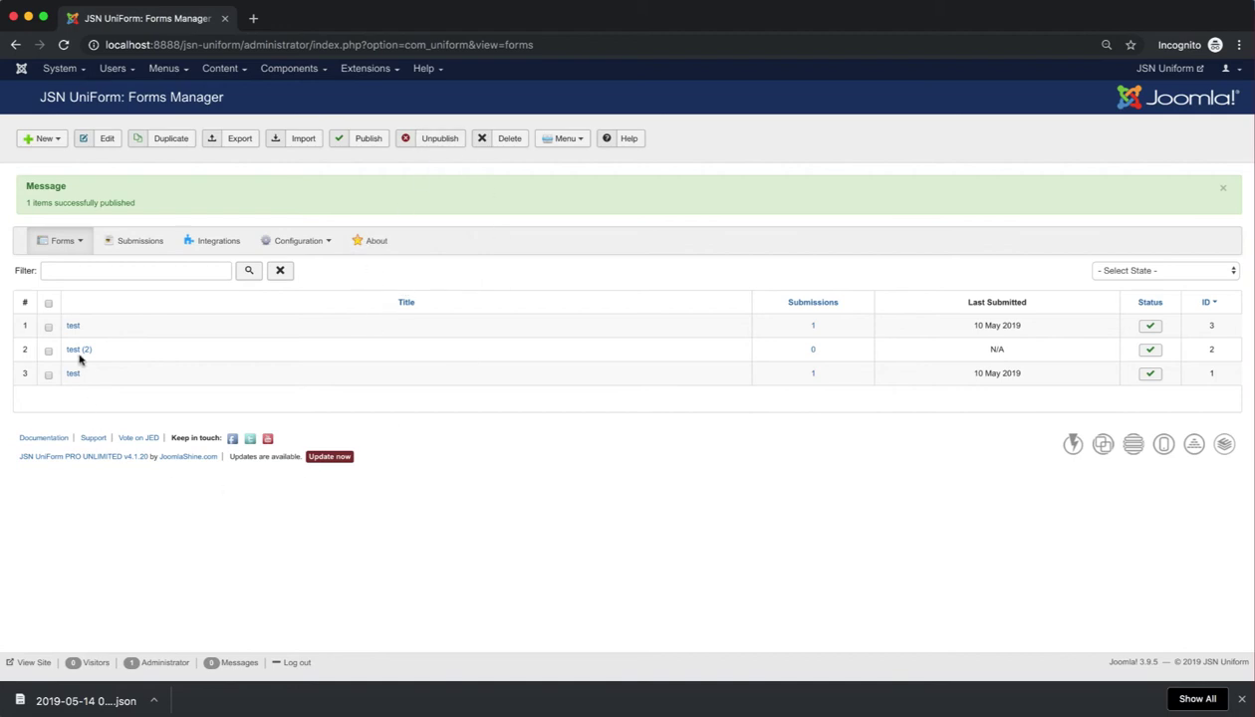
Unpublish both the imported test (ID 3) and test (2) forms.
left_click(49, 329)
left_click(49, 351)
left_click(442, 145)
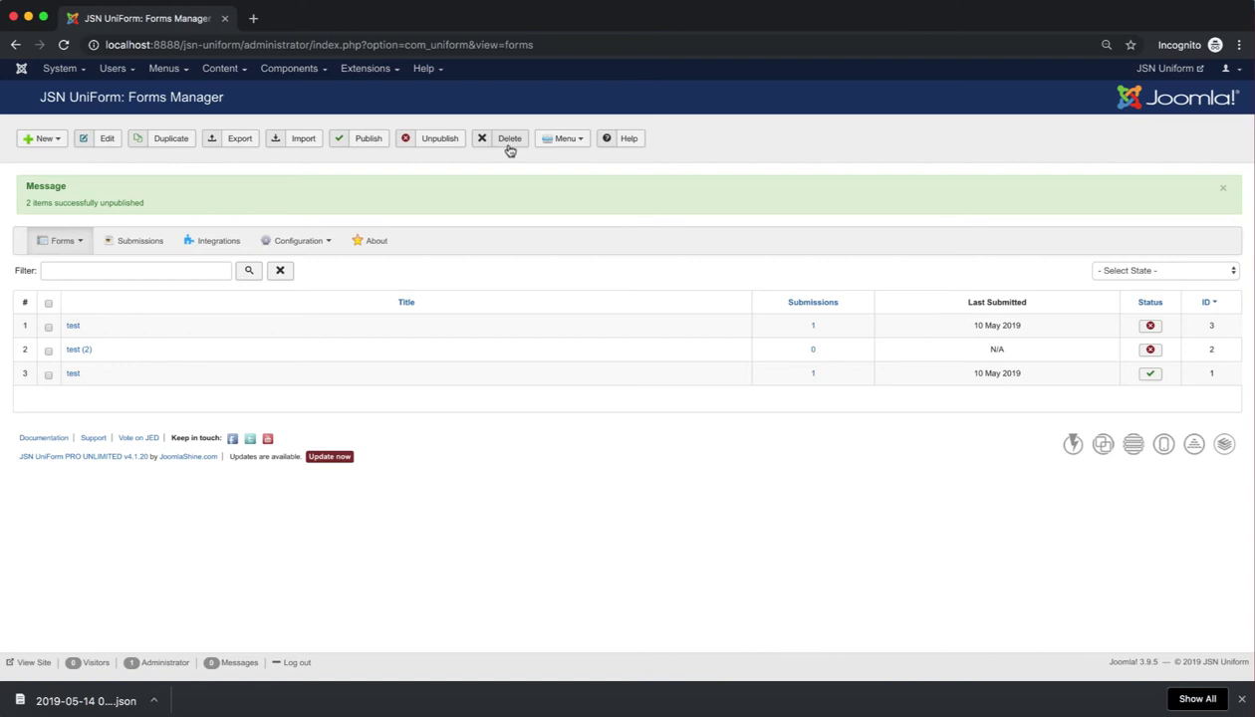
Delete the imported test form with ID 3, confirming with OK.
left_click(48, 326)
left_click(509, 140)
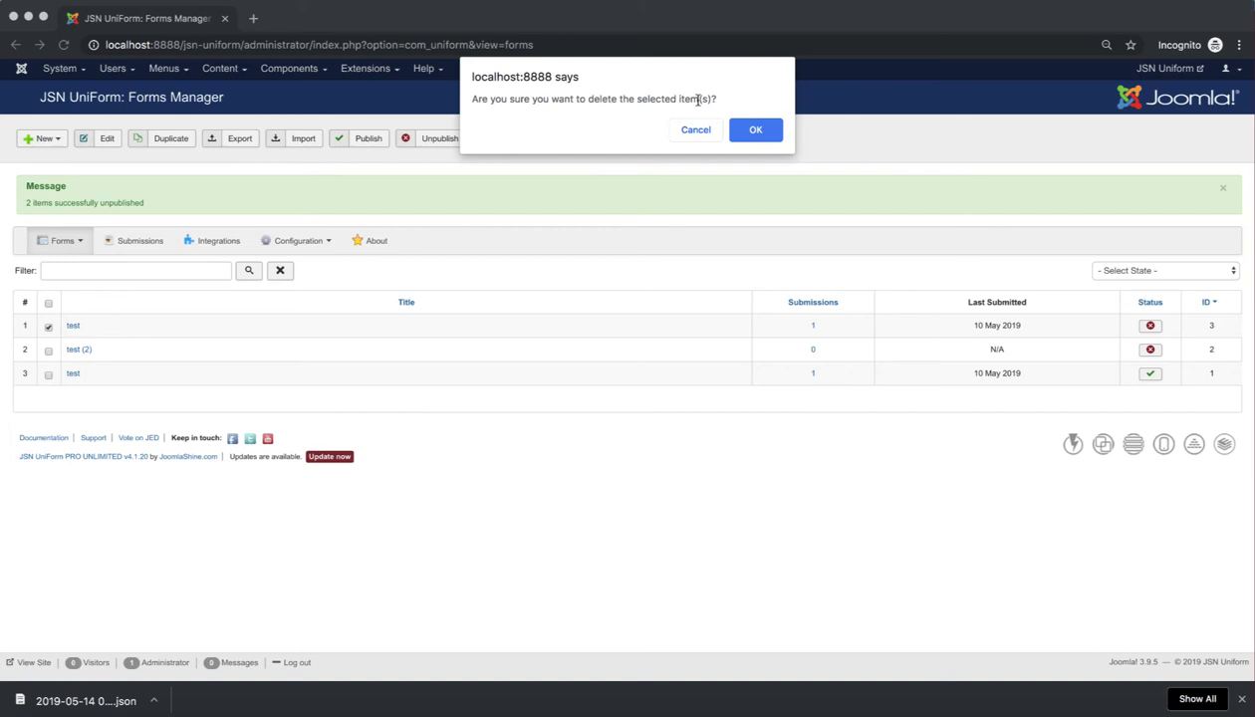
left_click(752, 132)
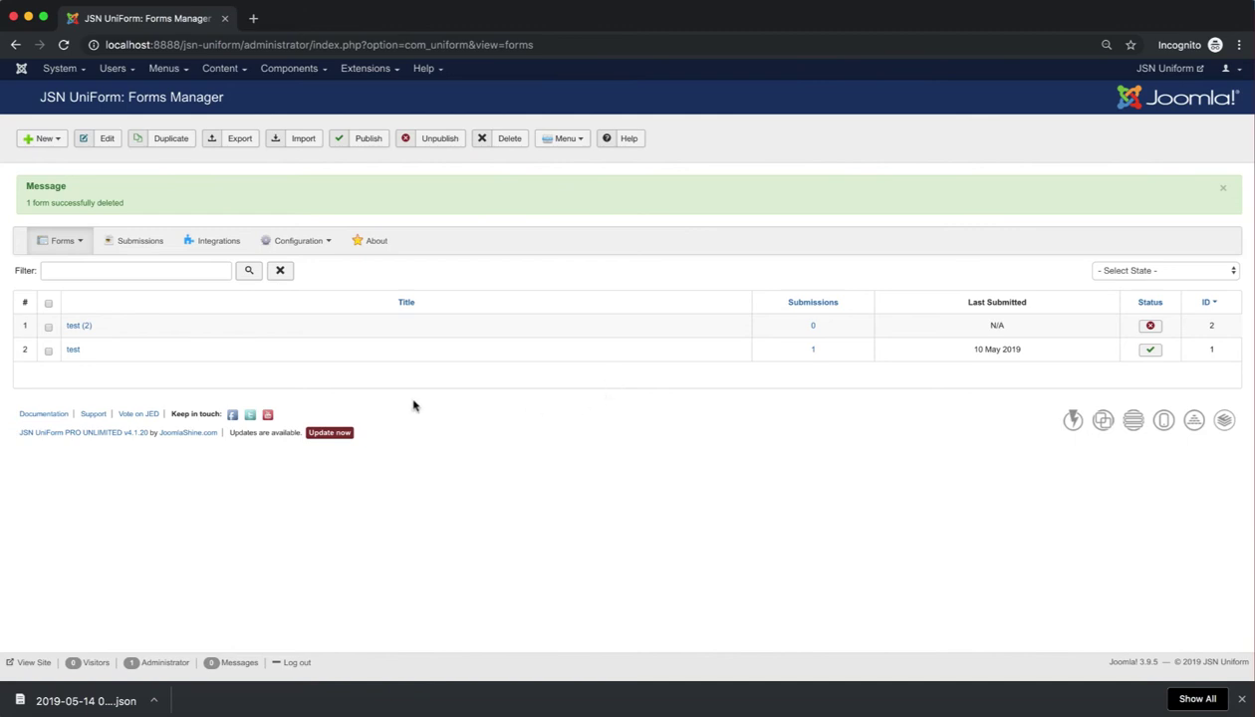
left_click(583, 143)
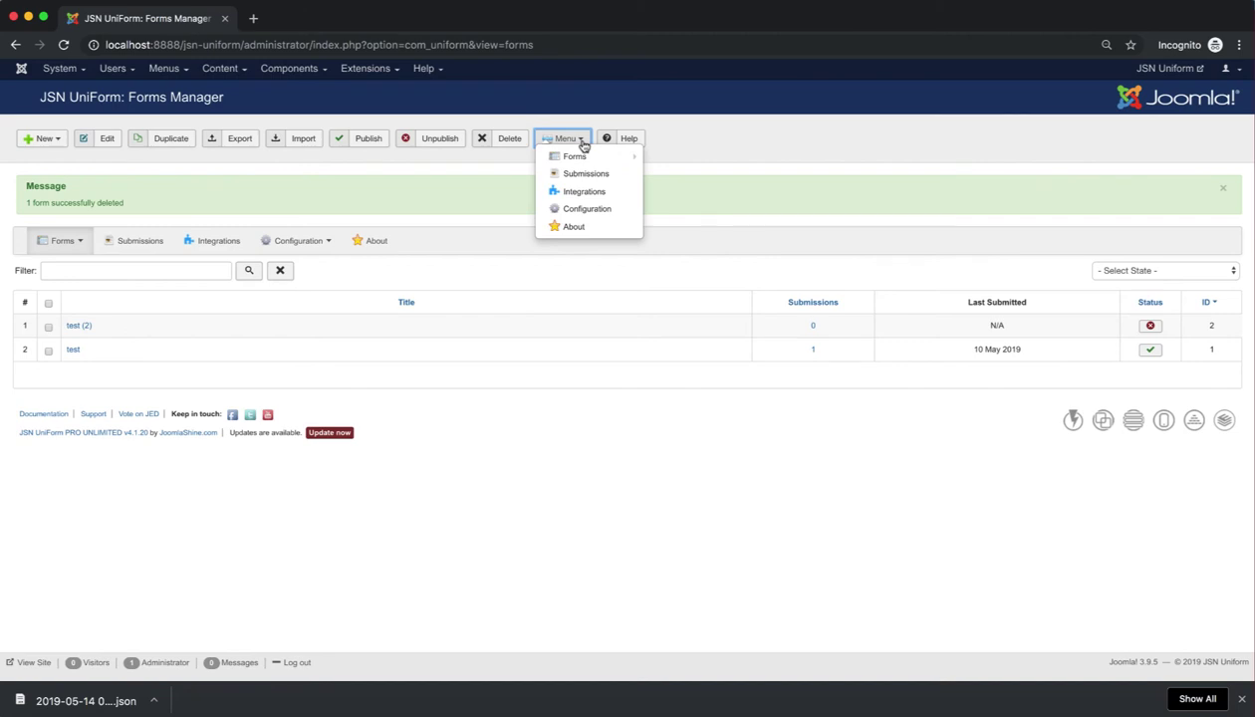
mouse_move(580, 156)
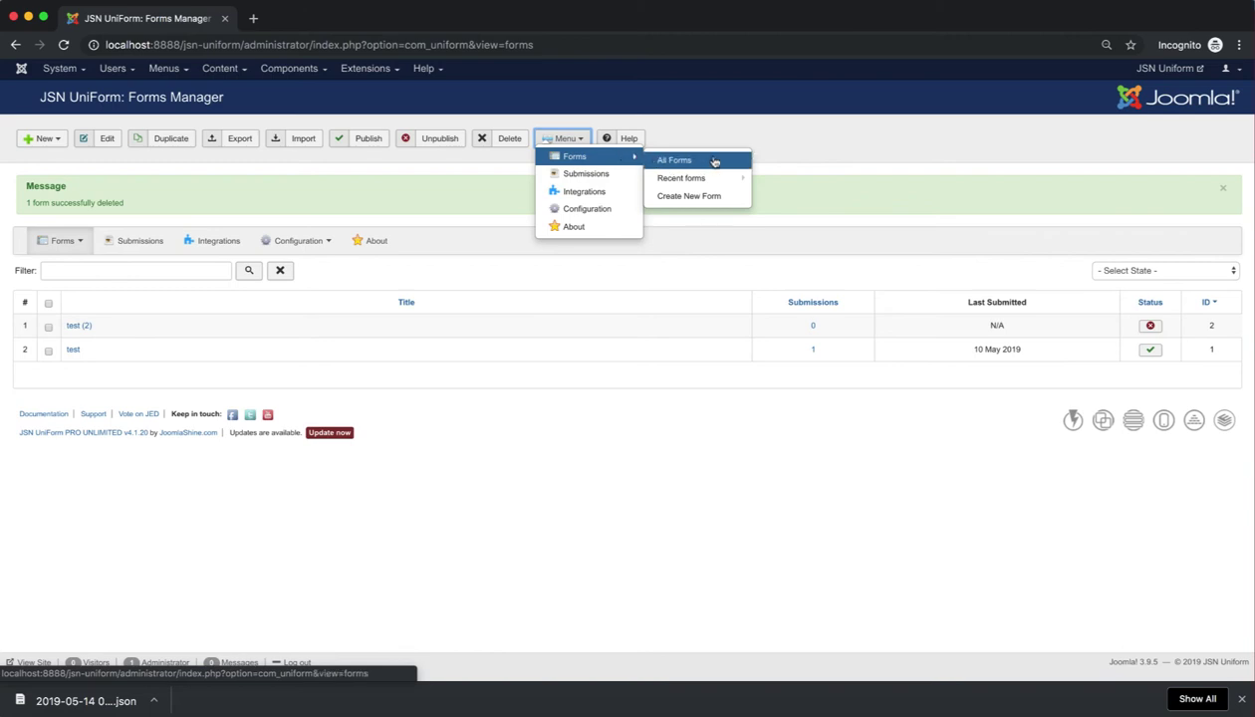
mouse_move(727, 181)
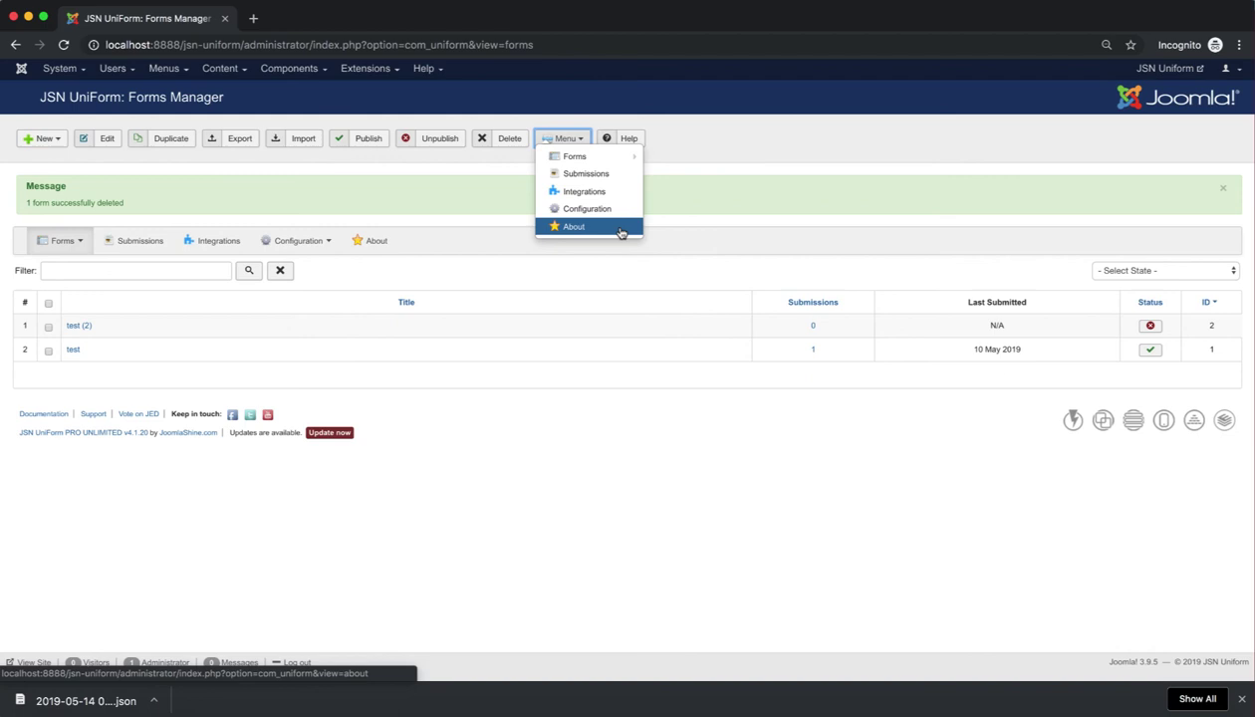
left_click(703, 219)
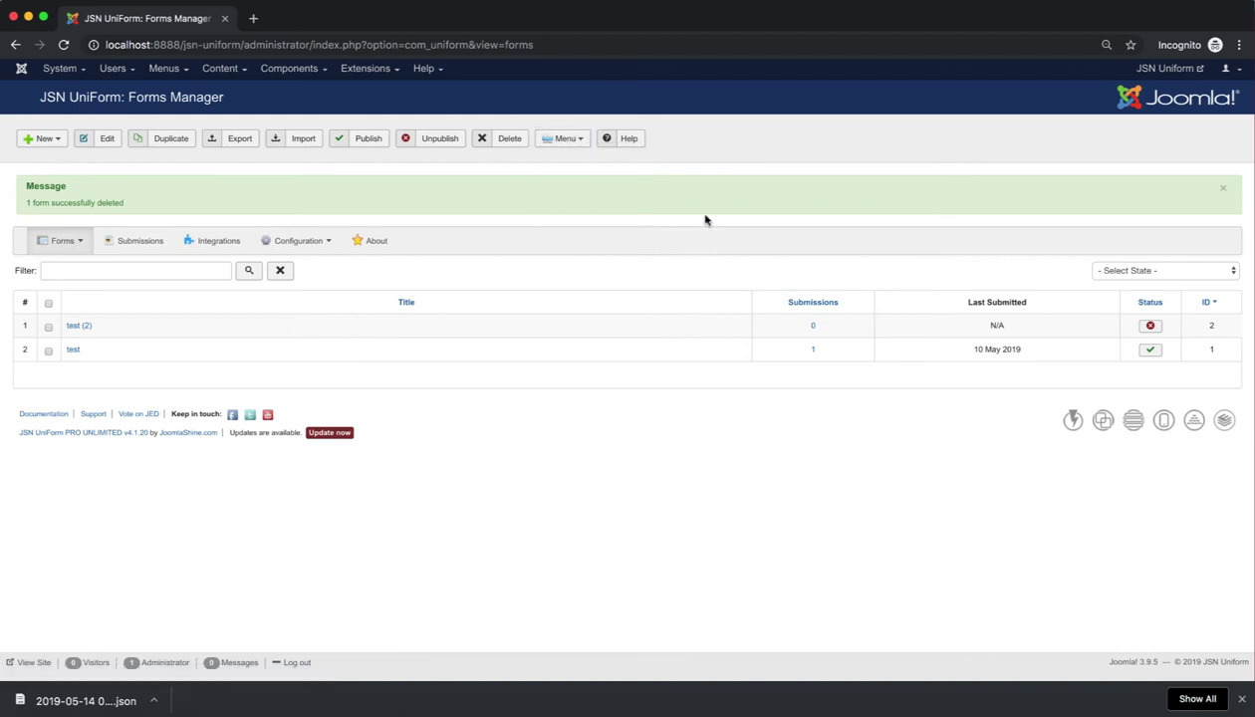
left_click(629, 140)
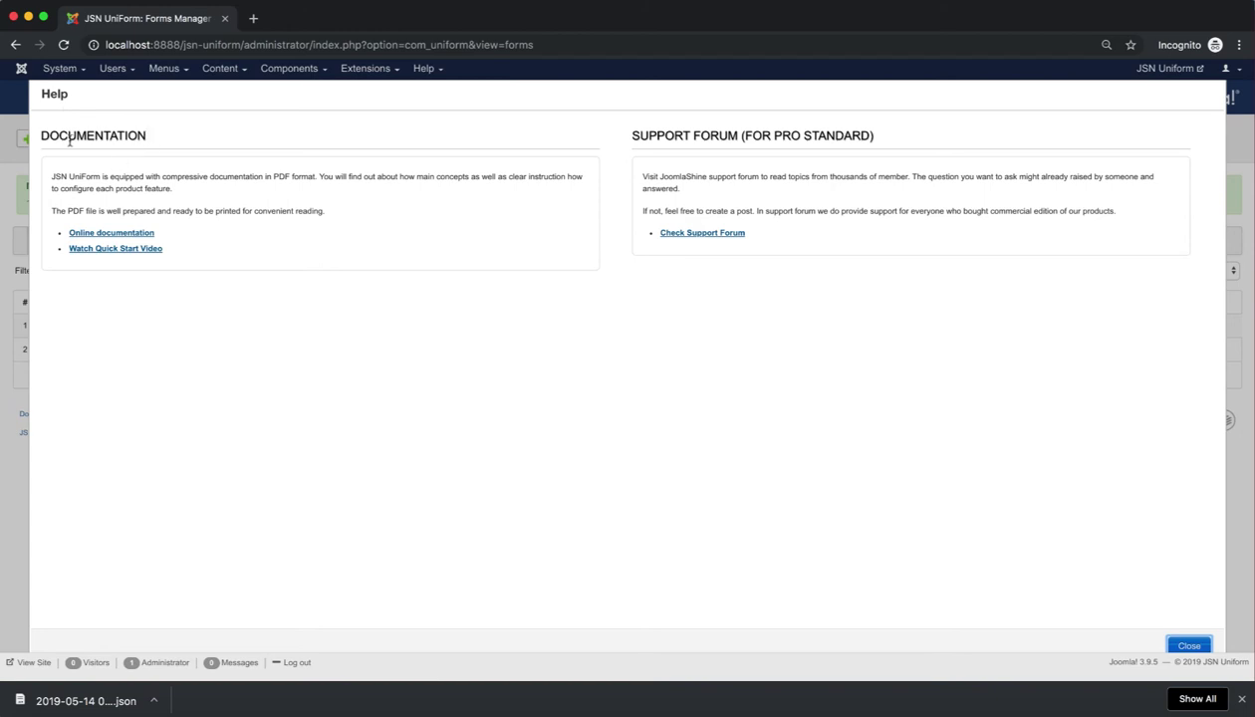
left_click_drag(61, 230, 125, 244)
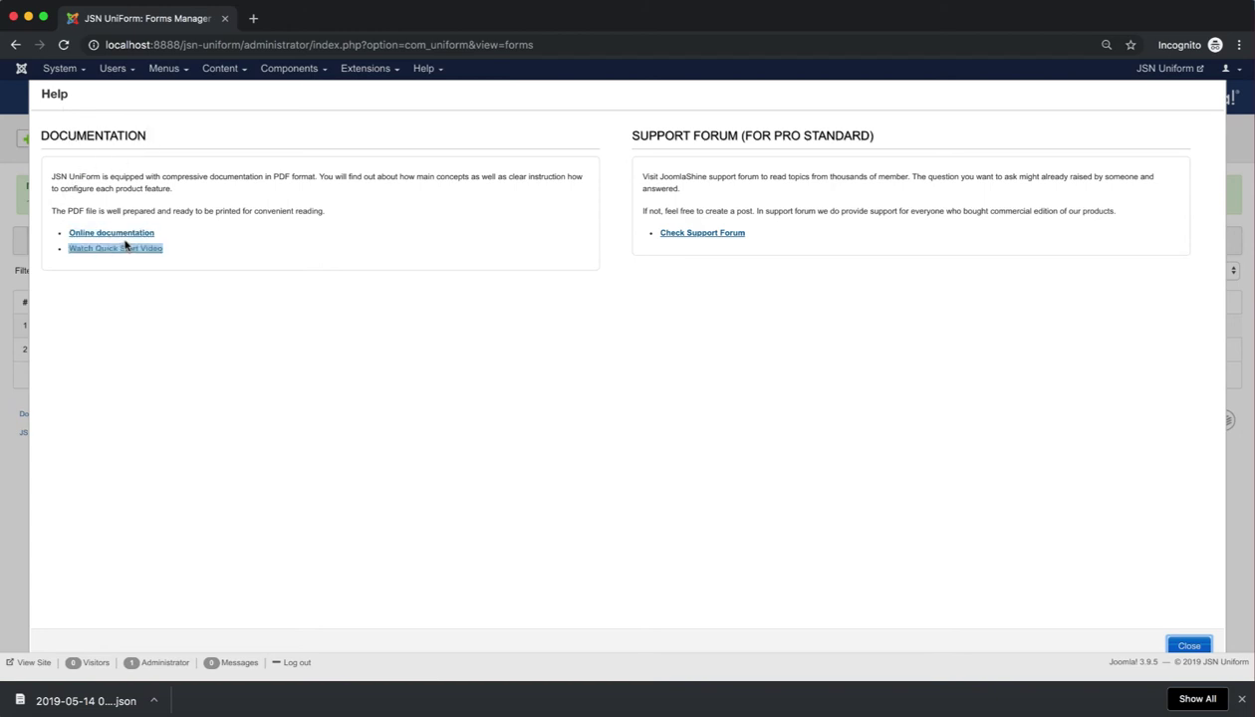
triple_click(154, 232)
left_click(155, 232)
triple_click(155, 237)
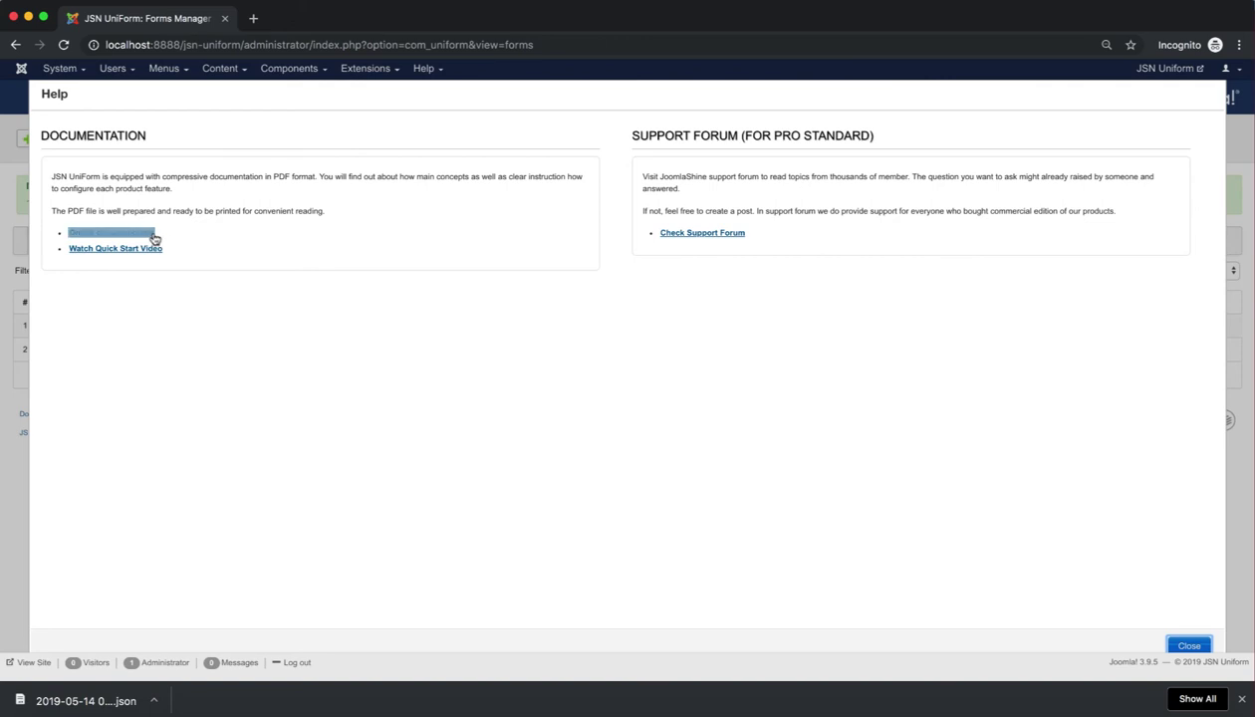
left_click(154, 249)
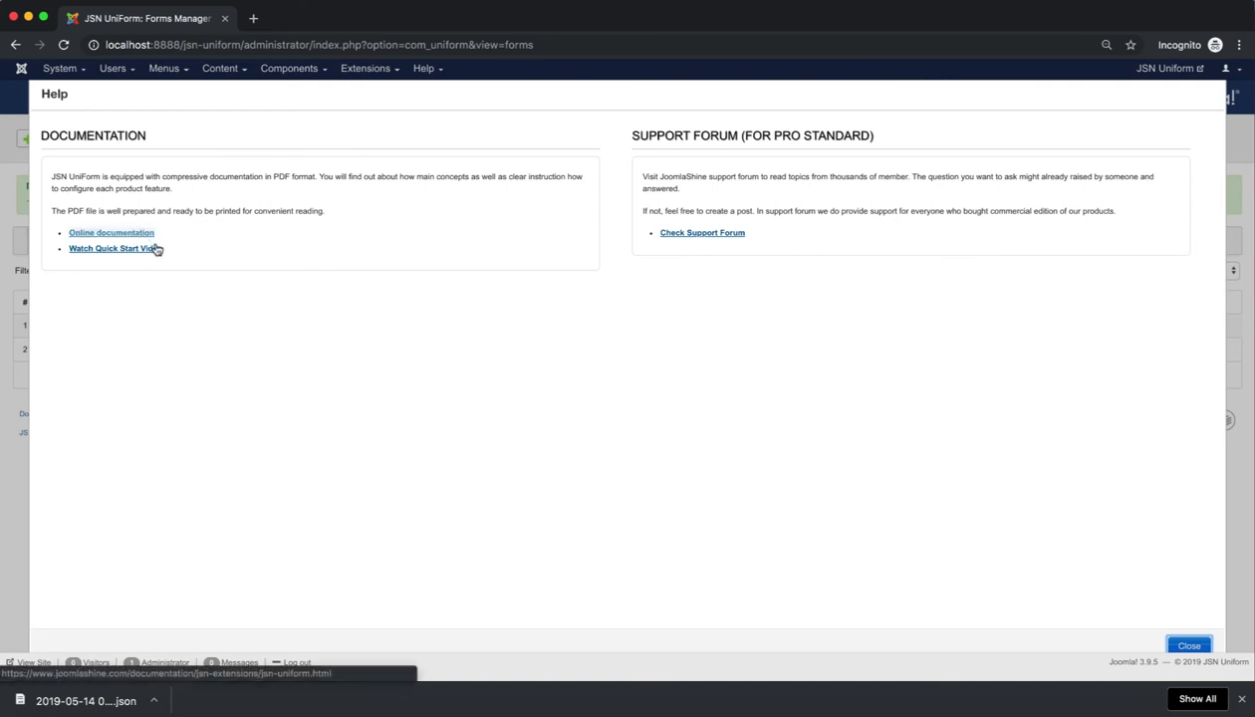
triple_click(156, 254)
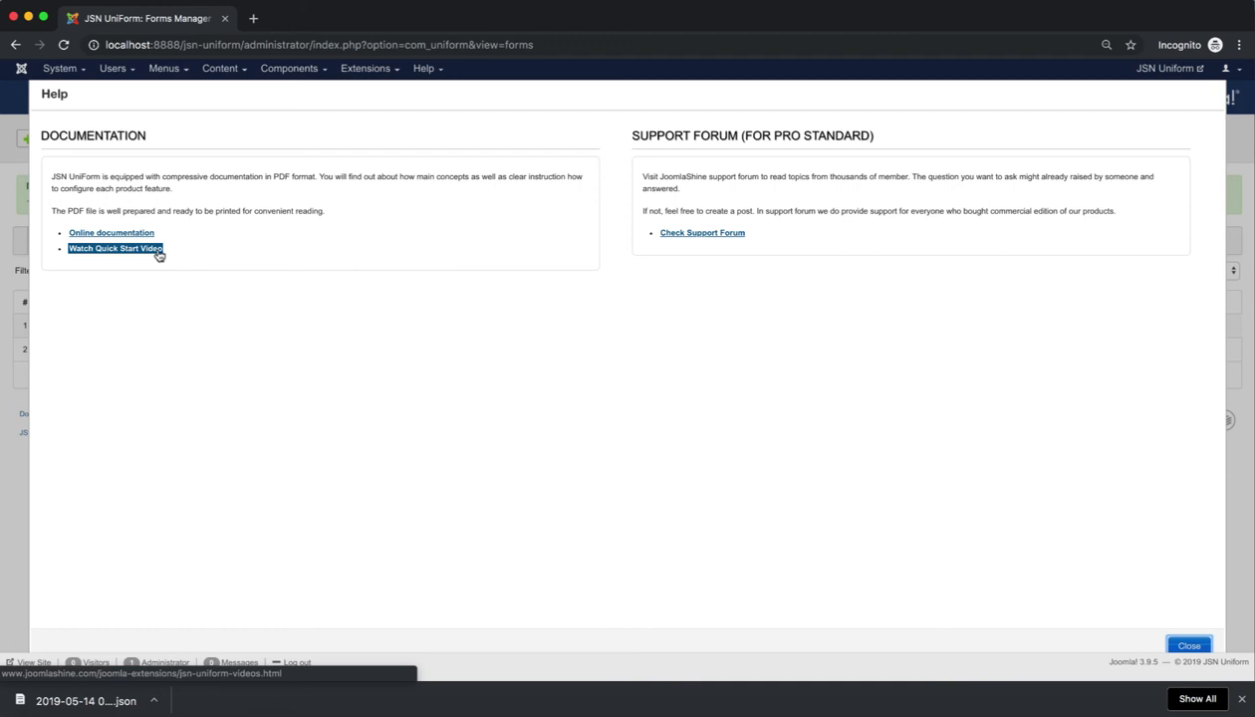
left_click(219, 260)
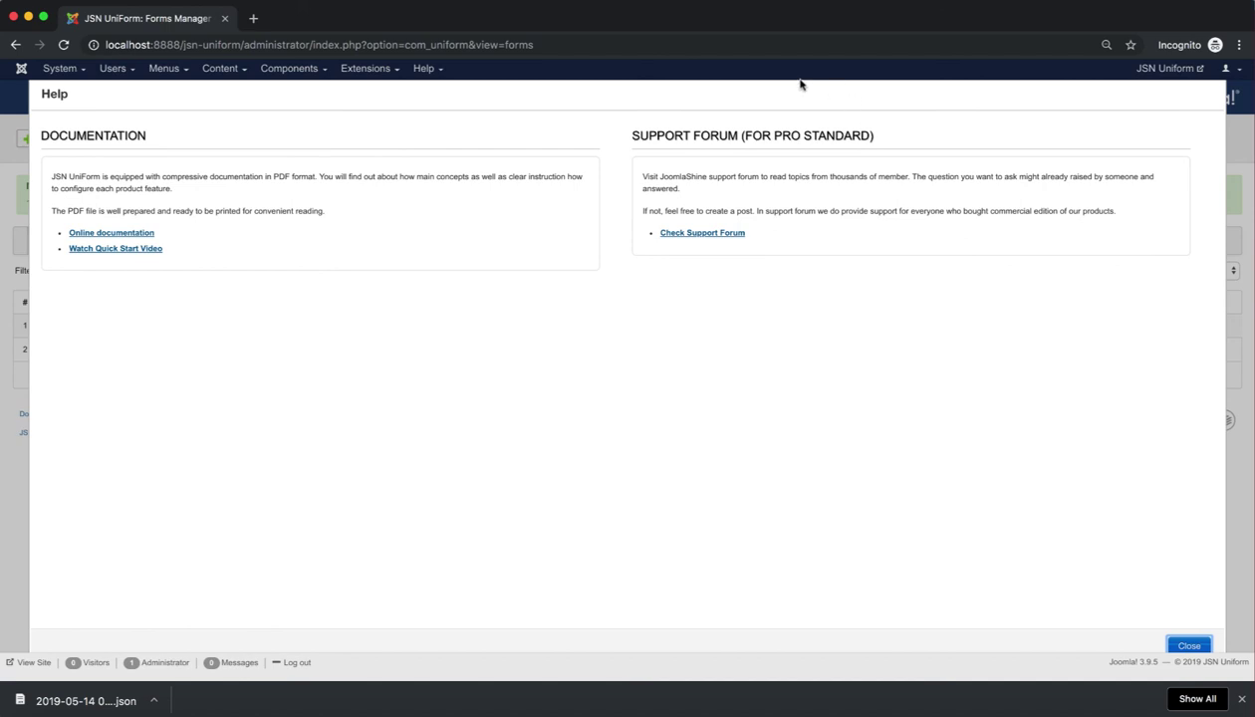
triple_click(742, 241)
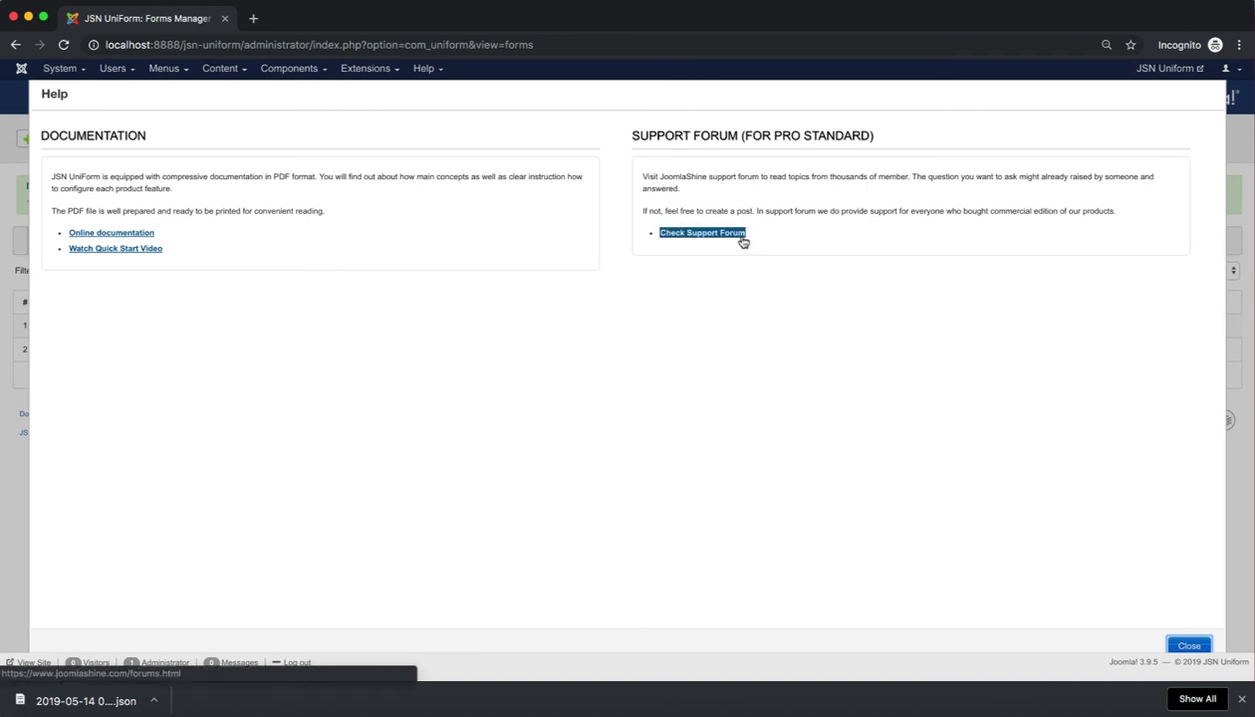
left_click(756, 237)
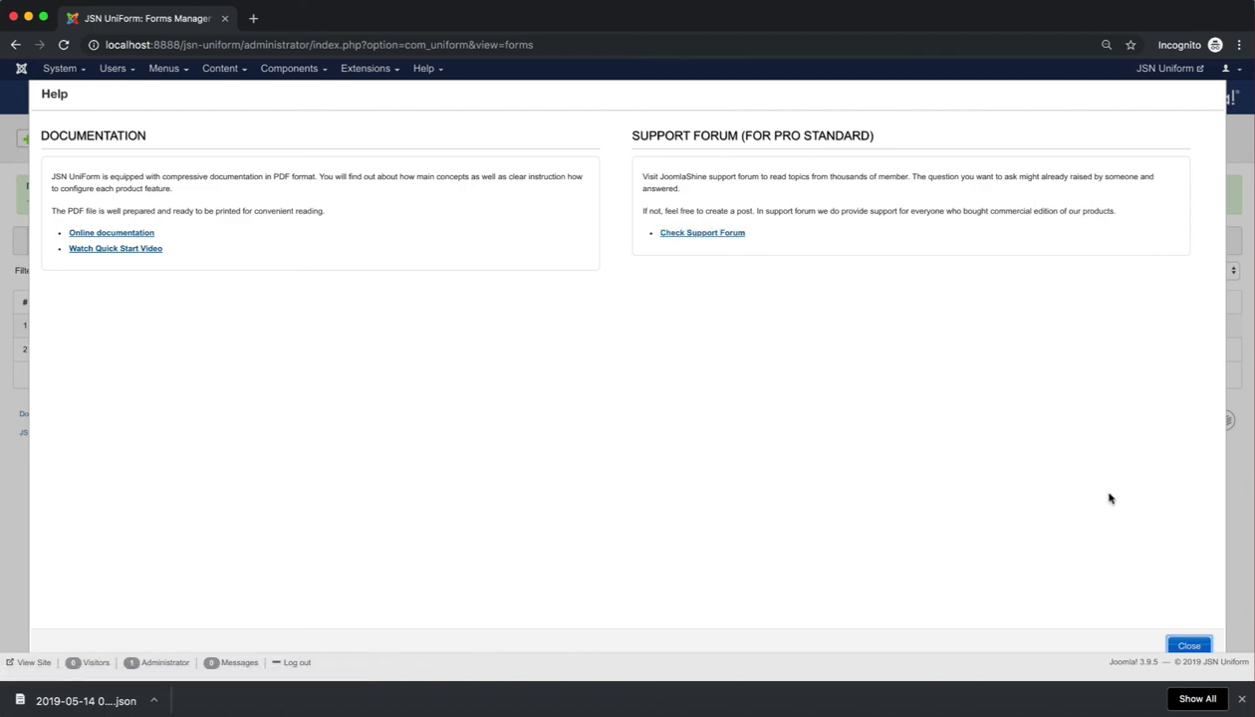
left_click(1183, 643)
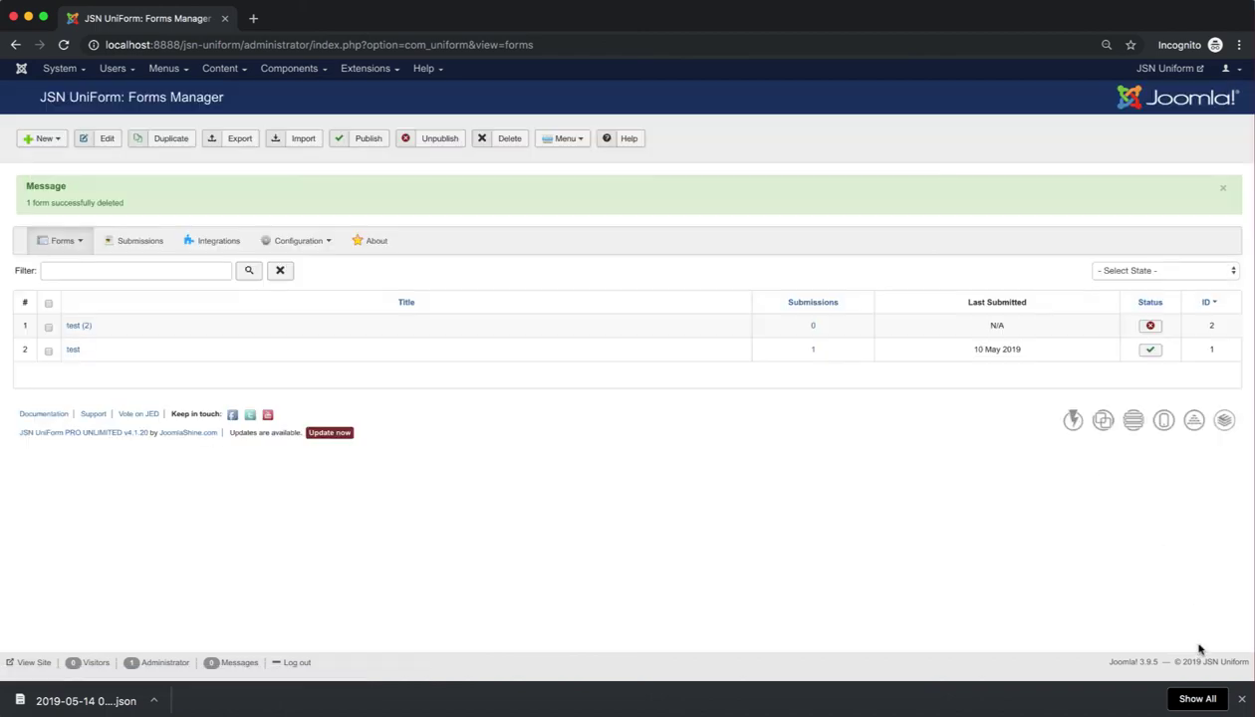